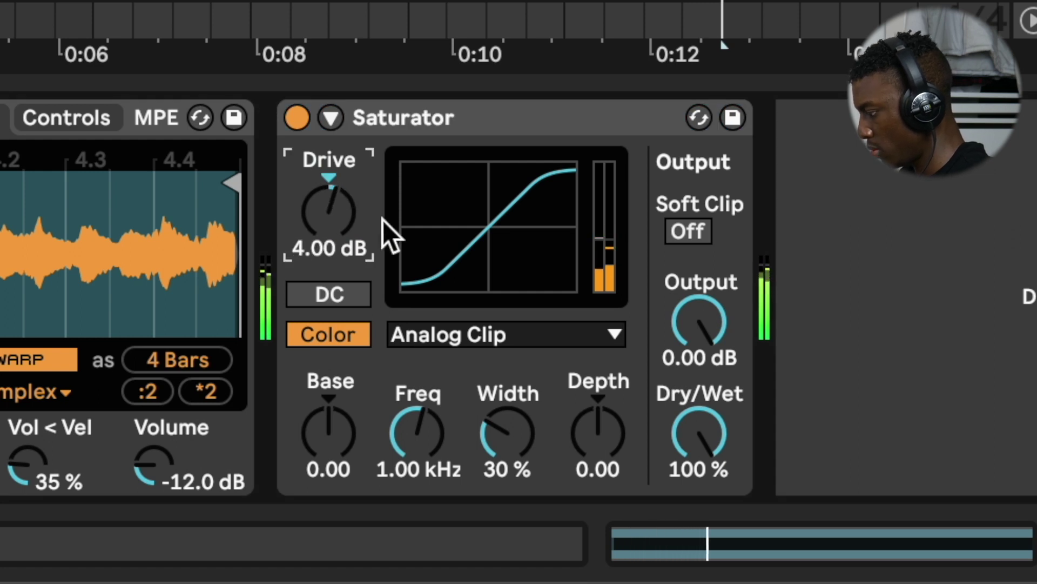
Turn on Soft Clip in the Saturator, lower its Output to about -6.29 dB and change the curve type to Soft Sine.
{"action": "left_click", "coordinate": [698, 235]}
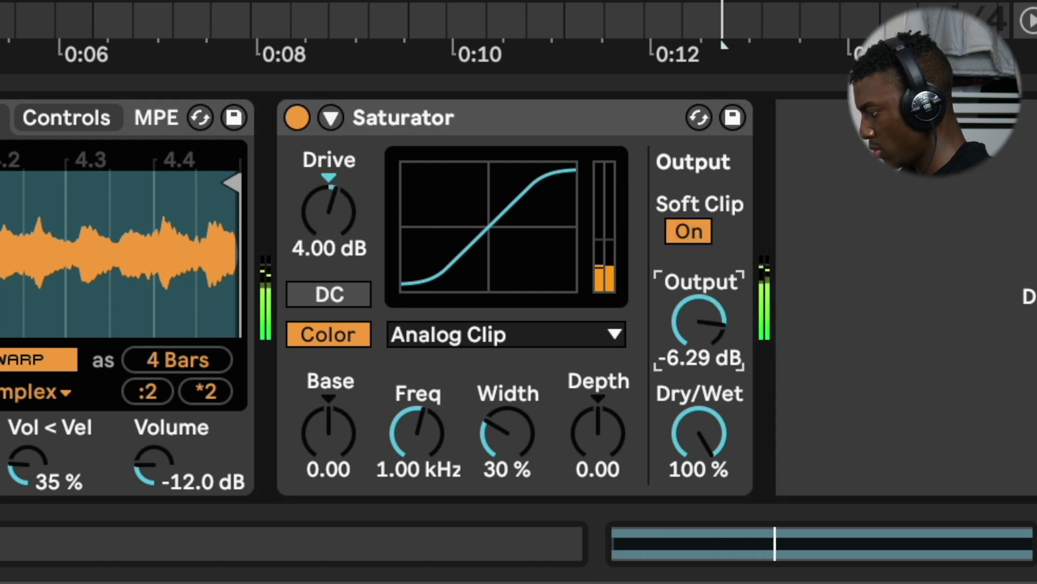
{"action": "left_click", "coordinate": [545, 335]}
{"action": "left_click", "coordinate": [517, 400]}
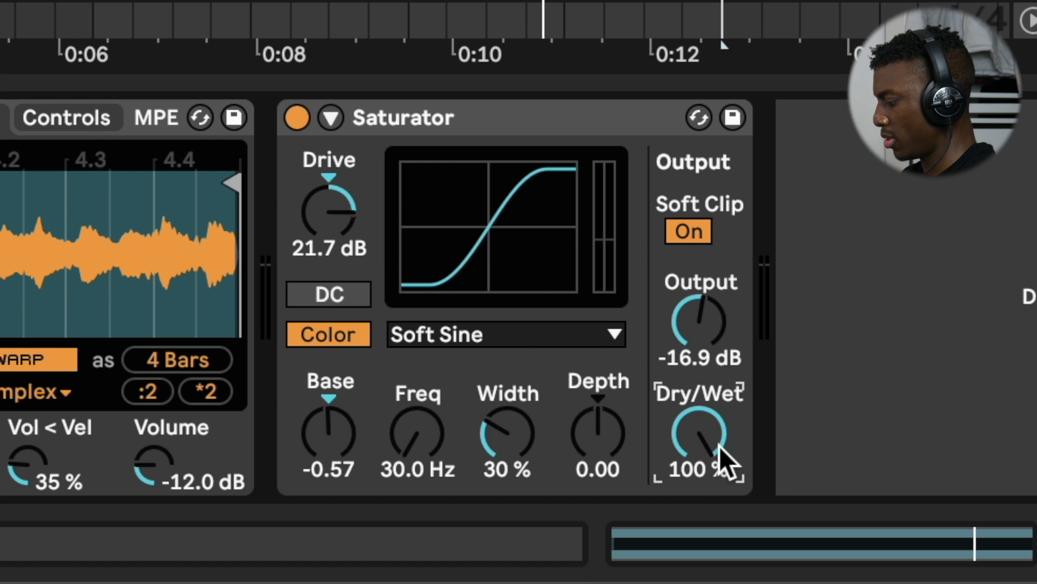
Adjust the Saturator's Dry/Wet to 50% and its Output to about -19.1 dB.
{"action": "left_click_drag", "start_coordinate": [718, 446], "coordinate": [718, 470]}
{"action": "left_click_drag", "start_coordinate": [687, 347], "coordinate": [704, 322]}
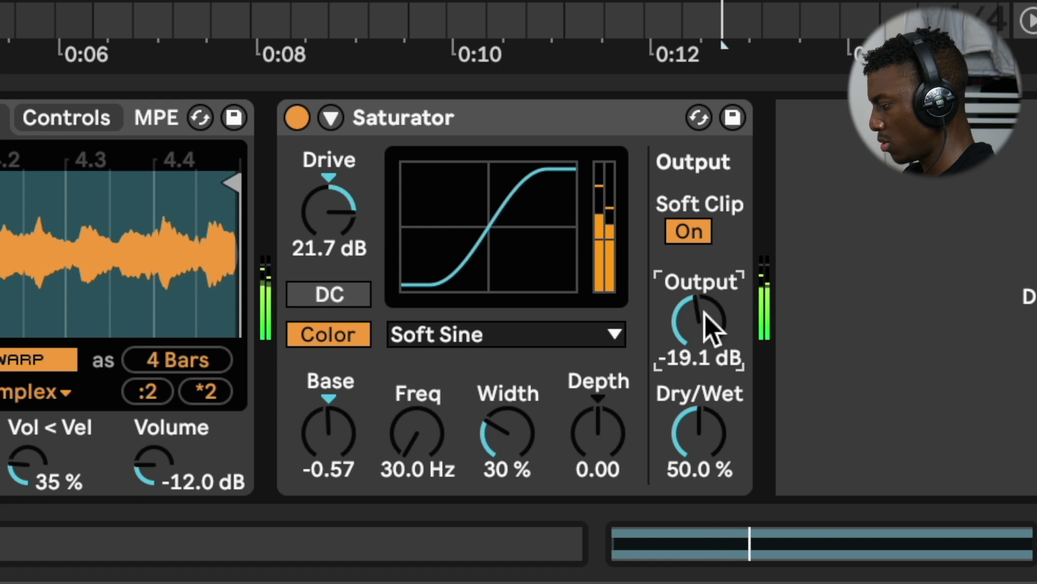
{"action": "left_click", "coordinate": [714, 476]}
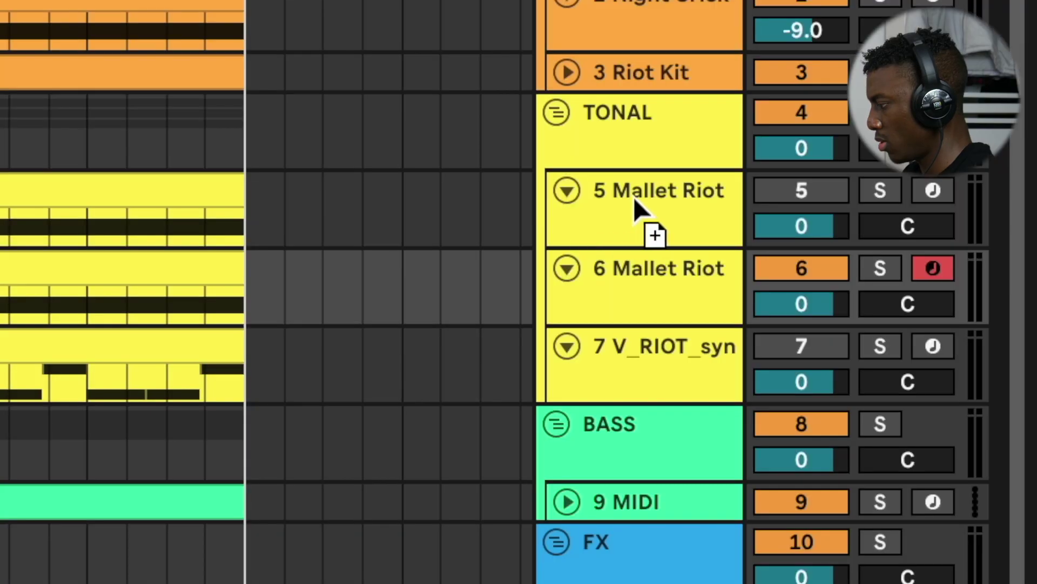
Activate track 5 Mallet Riot and balance its Saturator with Output at -15 dB and Dry/Wet at 30%.
{"action": "left_click", "coordinate": [802, 191]}
{"action": "left_click", "coordinate": [805, 194]}
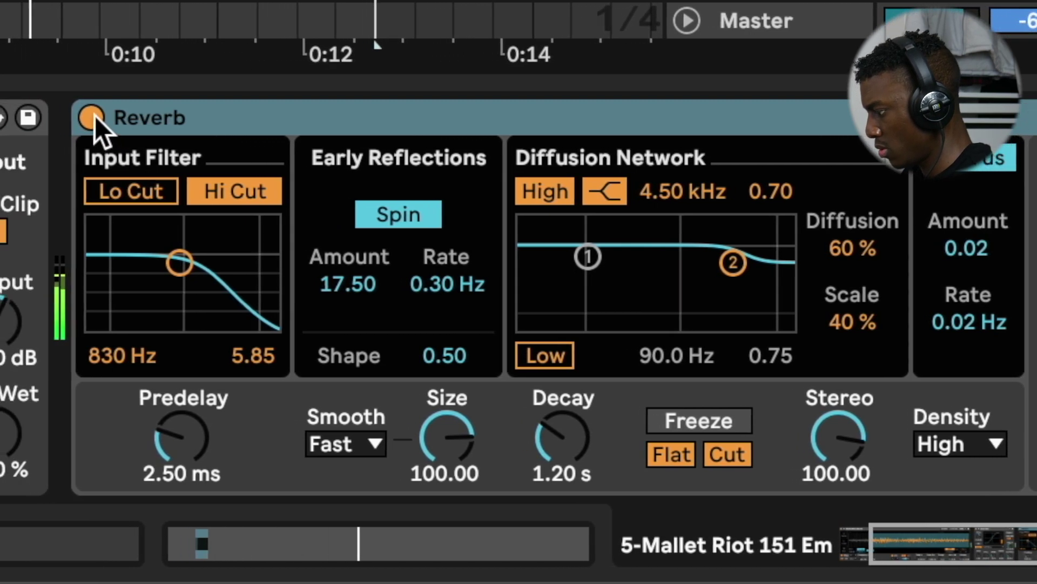
{"action": "left_click_drag", "start_coordinate": [22, 313], "coordinate": [21, 327]}
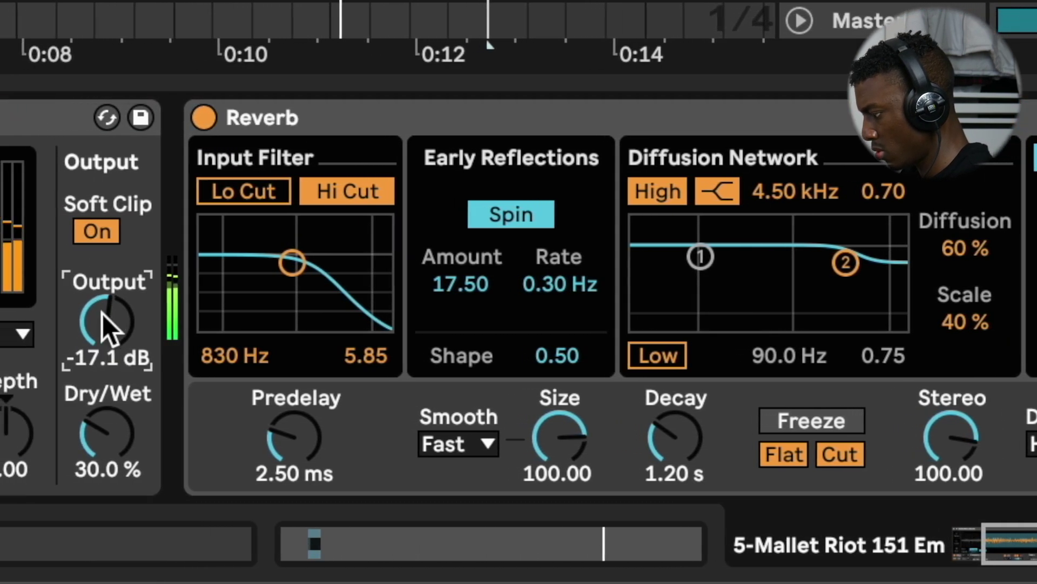
{"action": "left_click", "coordinate": [18, 443]}
{"action": "left_click_drag", "start_coordinate": [131, 443], "coordinate": [131, 447]}
{"action": "left_click_drag", "start_coordinate": [136, 317], "coordinate": [135, 322]}
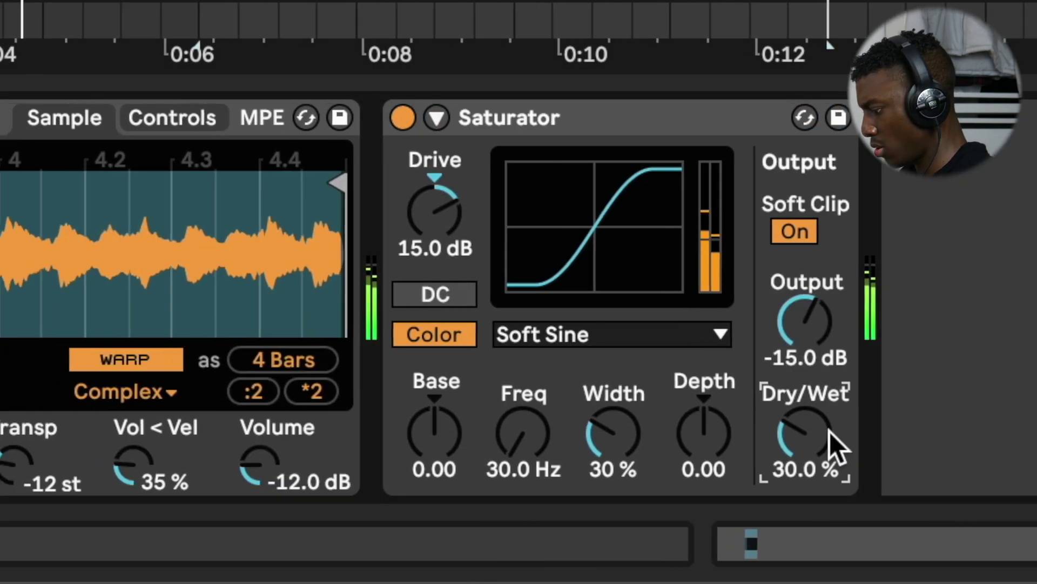
{"action": "left_click_drag", "start_coordinate": [769, 431], "coordinate": [771, 432]}
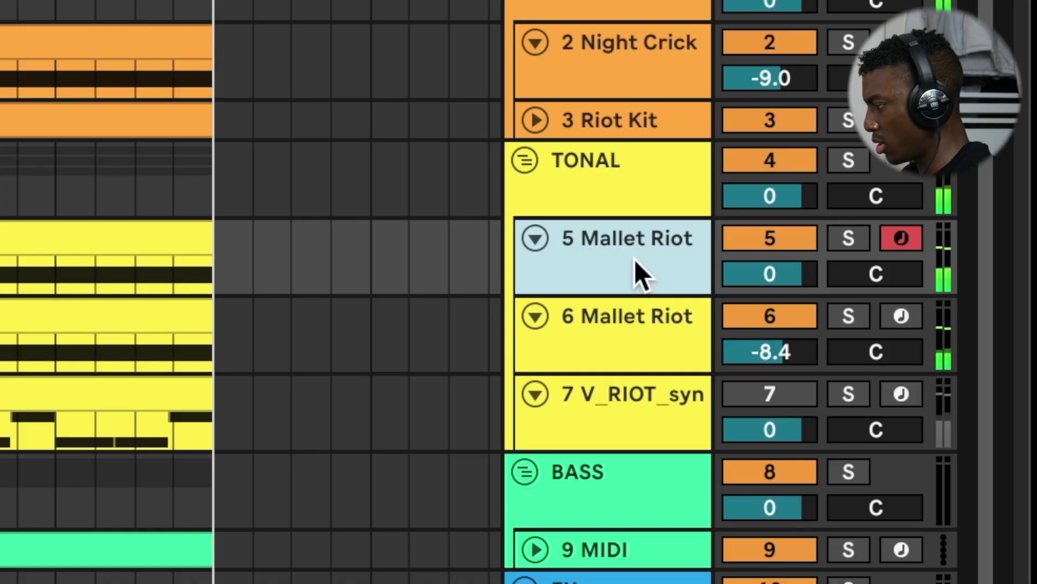
Insert a MIDI track and move the third C3 note of the pattern's first bar to beat 1.4.
{"action": "key", "text": "super+shift+t"}
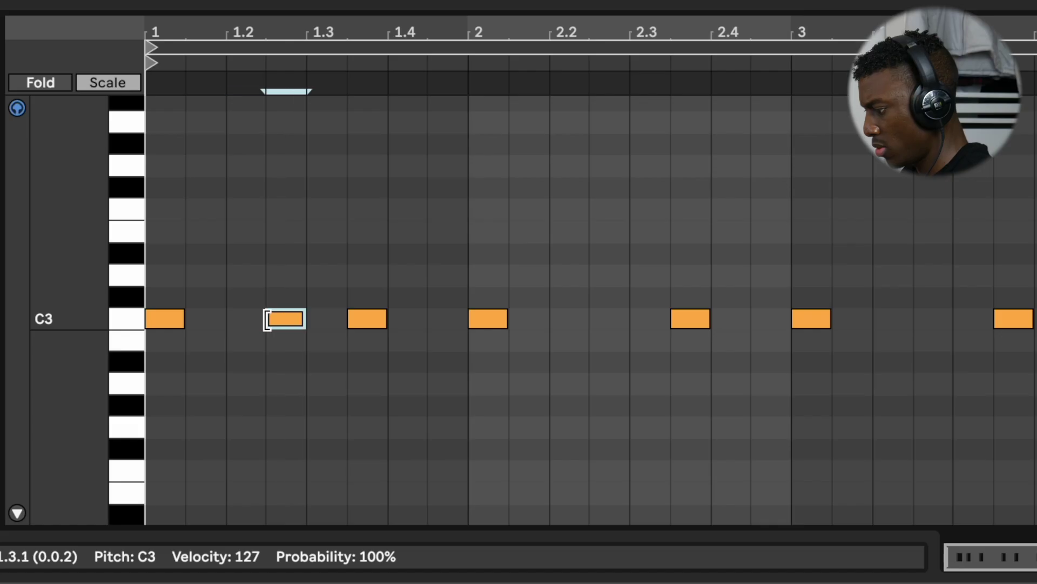
{"action": "left_click", "coordinate": [374, 311]}
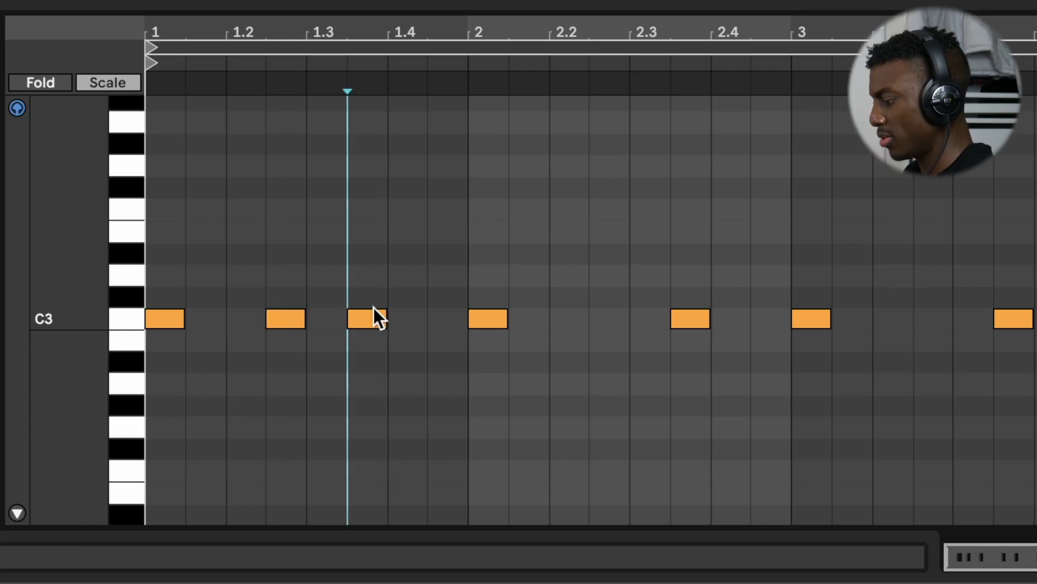
{"action": "key", "text": "Right"}
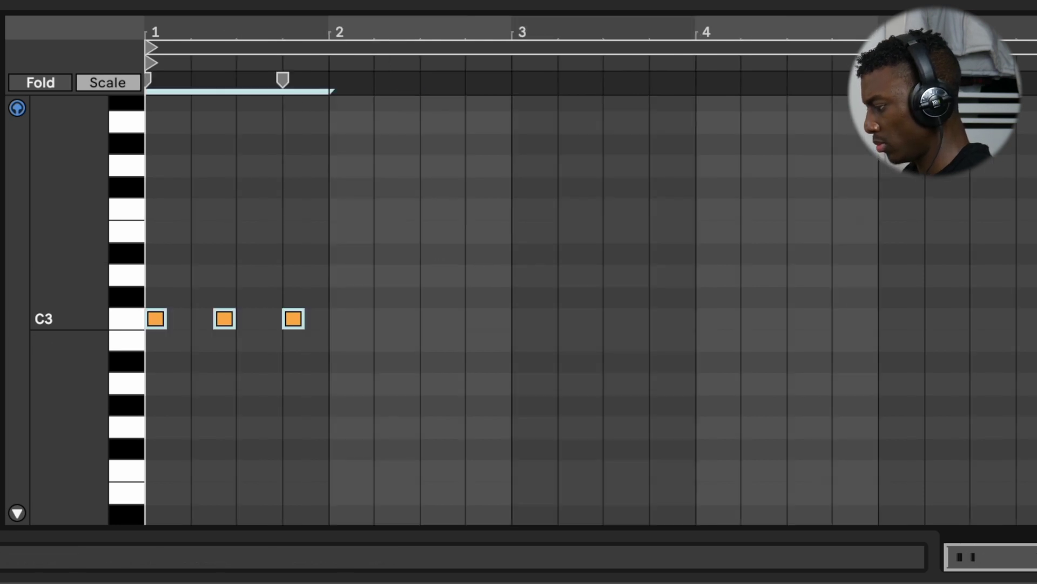
Duplicate the three-note C3 pattern from bar 1 four times and play it back.
{"action": "key", "text": "ctrl+d"}
{"action": "key", "text": "ctrl+d"}
{"action": "key", "text": "ctrl+d"}
{"action": "key", "text": "ctrl+d"}
{"action": "key", "text": "space"}
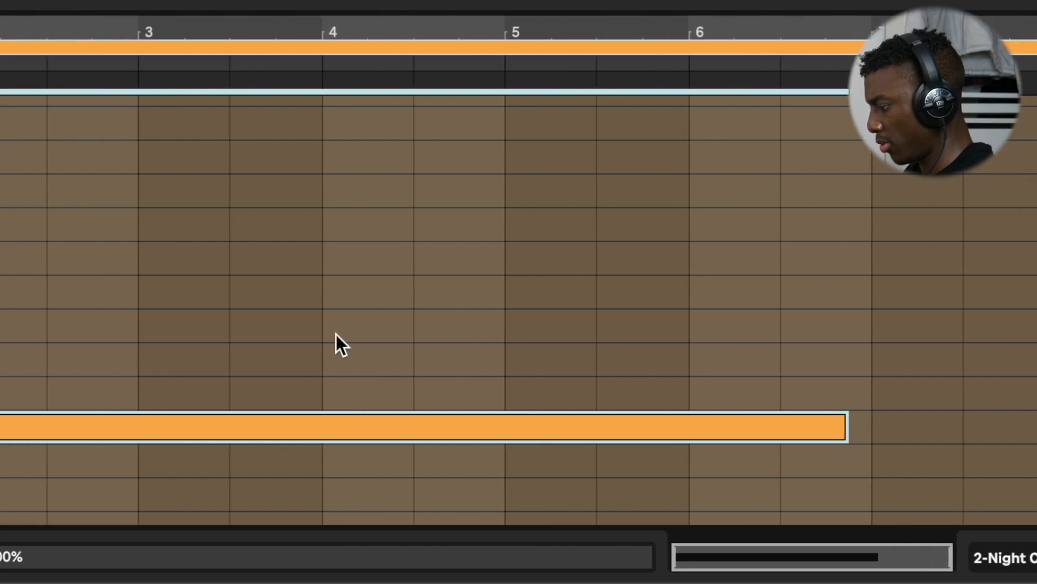
Shorten the long note in the Night Crickets clip, shift its start slightly past bar 1 and play it back.
{"action": "key", "text": "shift+Left"}
{"action": "key", "text": "shift+Left"}
{"action": "key", "text": "shift+Left"}
{"action": "key", "text": "shift+Left"}
{"action": "key", "text": "shift+Left"}
{"action": "key", "text": "shift+Left"}
{"action": "key", "text": "shift+Left"}
{"action": "key", "text": "shift+Left"}
{"action": "left_click_drag", "start_coordinate": [220, 421], "coordinate": [258, 422]}
{"action": "key", "text": "space"}
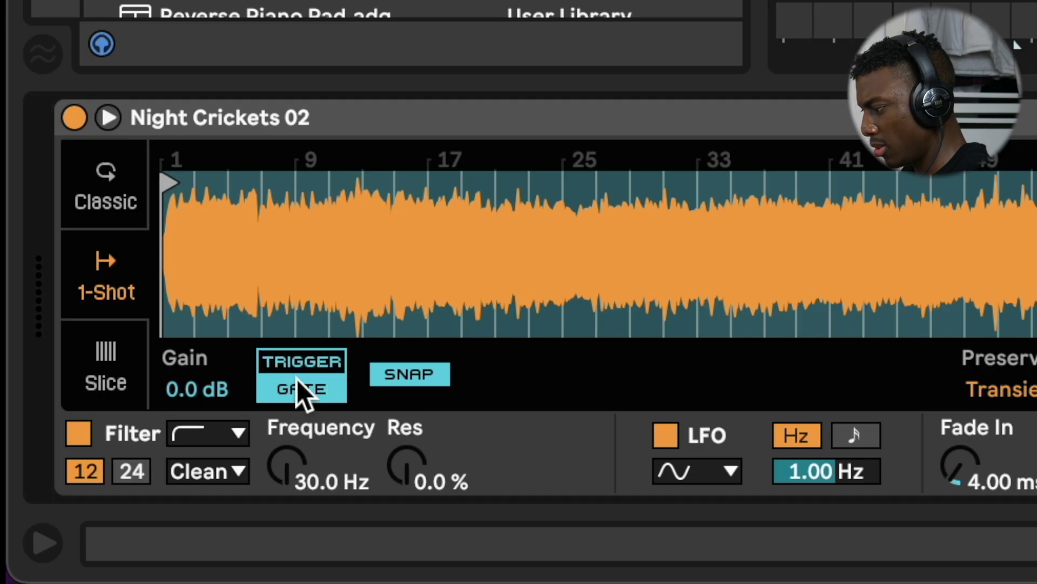
Switch the Night Crickets sampler to Gate mode and lengthen the repeated C3 notes slightly.
{"action": "left_click", "coordinate": [299, 387]}
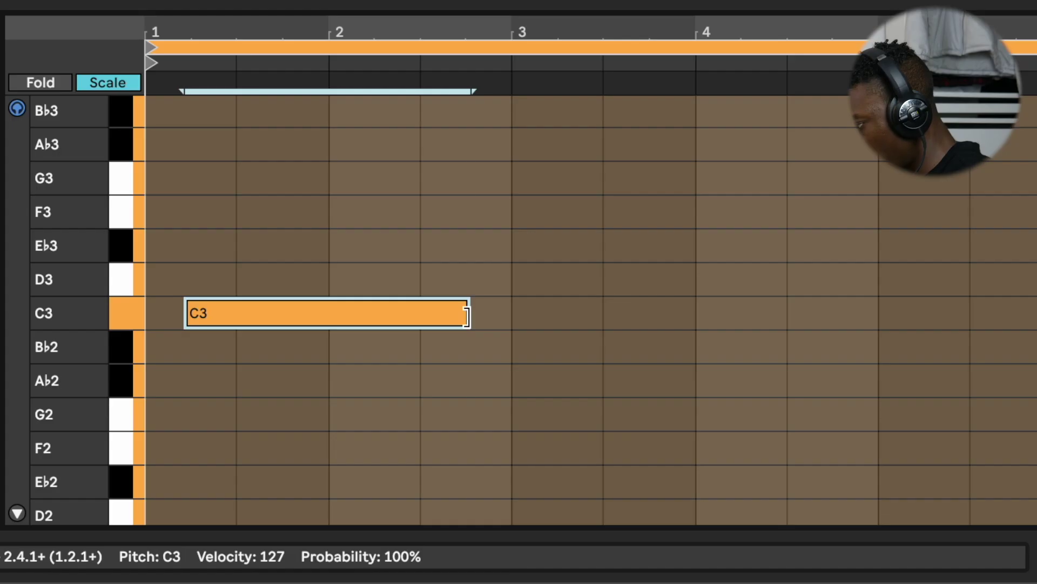
{"action": "left_click_drag", "start_coordinate": [470, 326], "coordinate": [487, 331]}
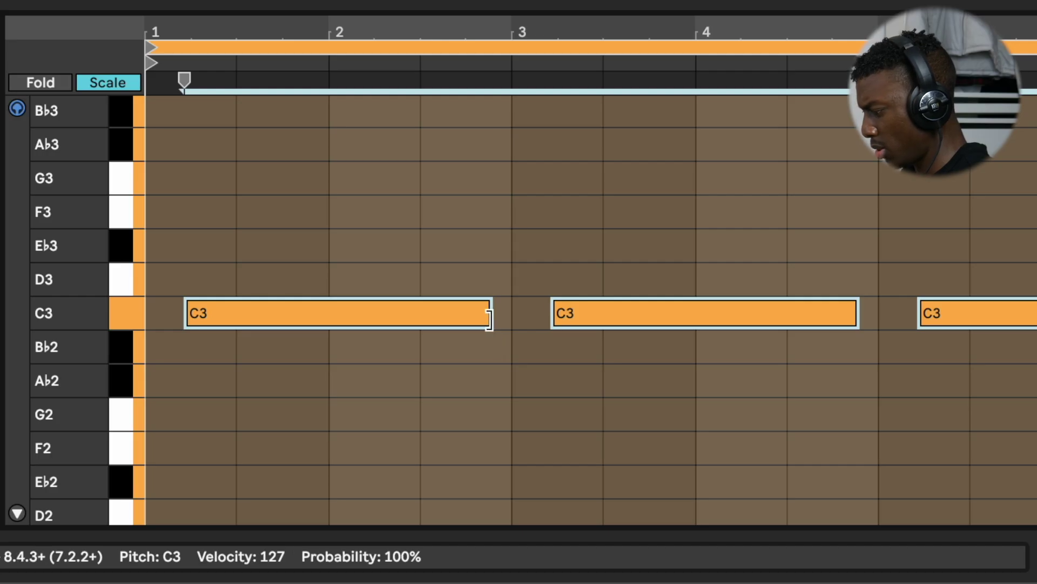
{"action": "left_click_drag", "start_coordinate": [489, 319], "coordinate": [507, 319]}
{"action": "key", "text": "space"}
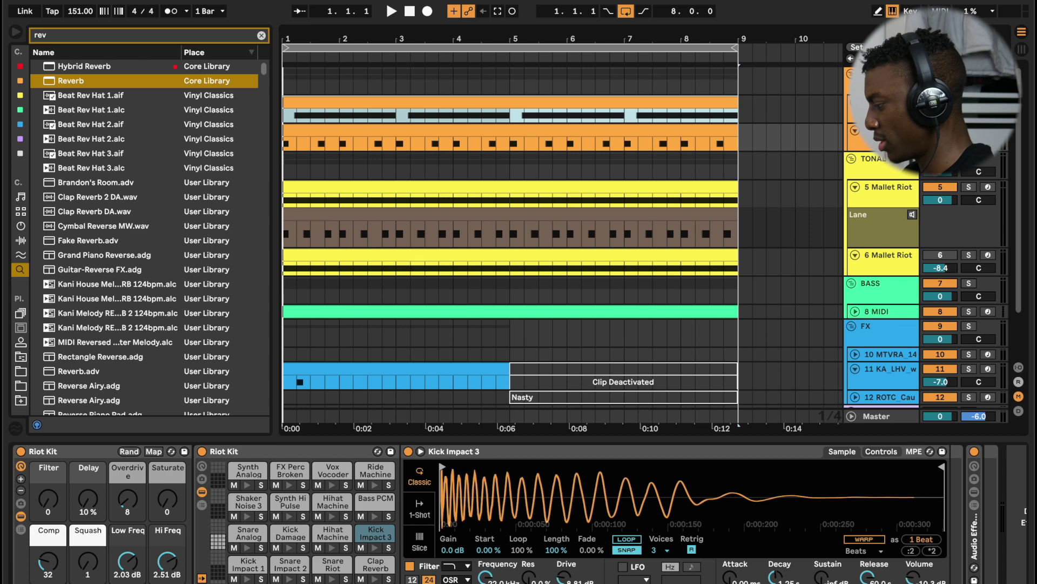
Audition the ride_or_die vocal sampler with the computer keyboard shifted down and back up an octave.
{"action": "key", "text": "super+alt+l"}
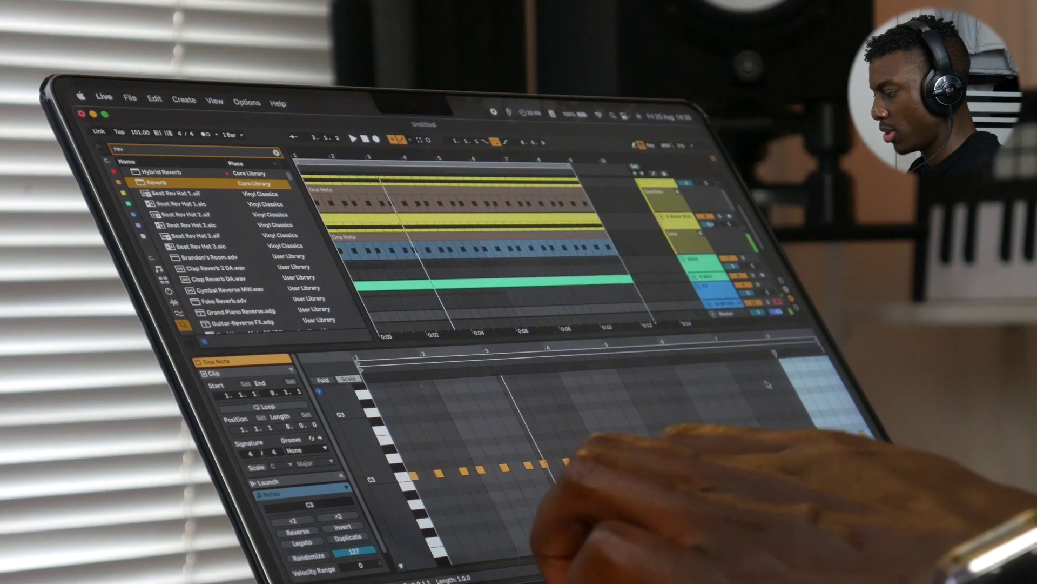
{"action": "left_click", "coordinate": [459, 349]}
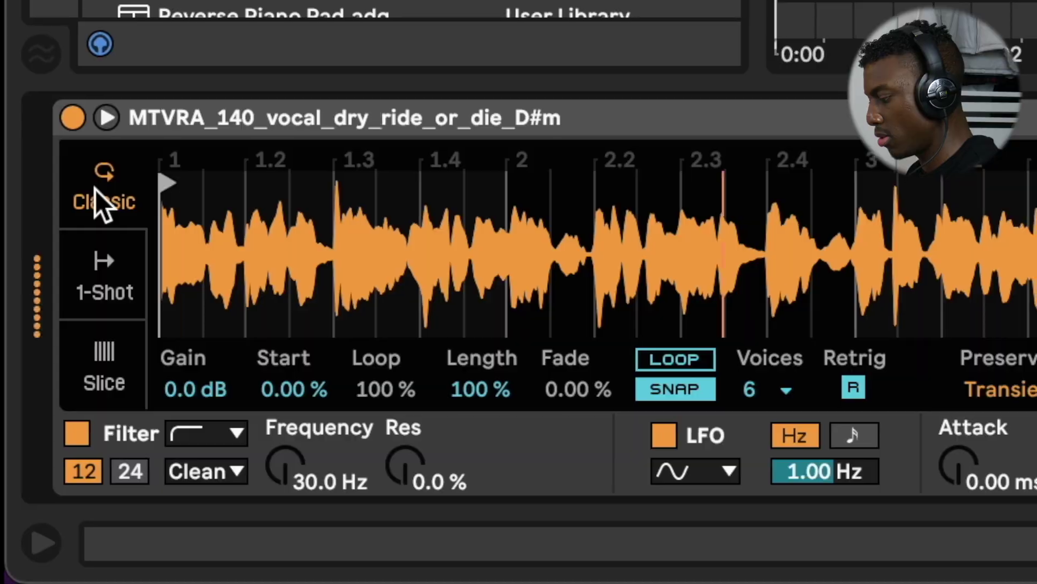
{"action": "key", "text": "z"}
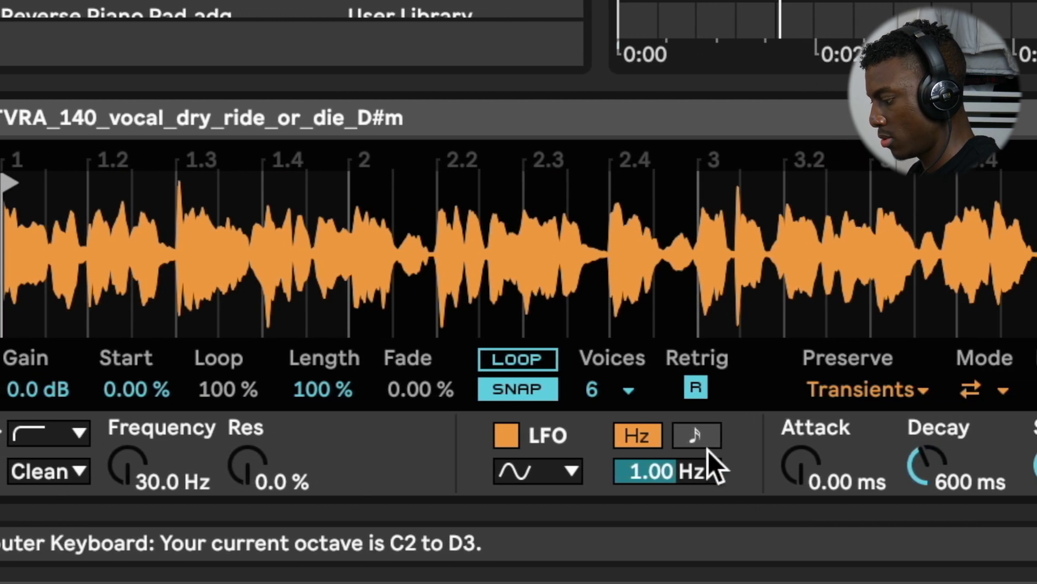
{"action": "key", "text": "x"}
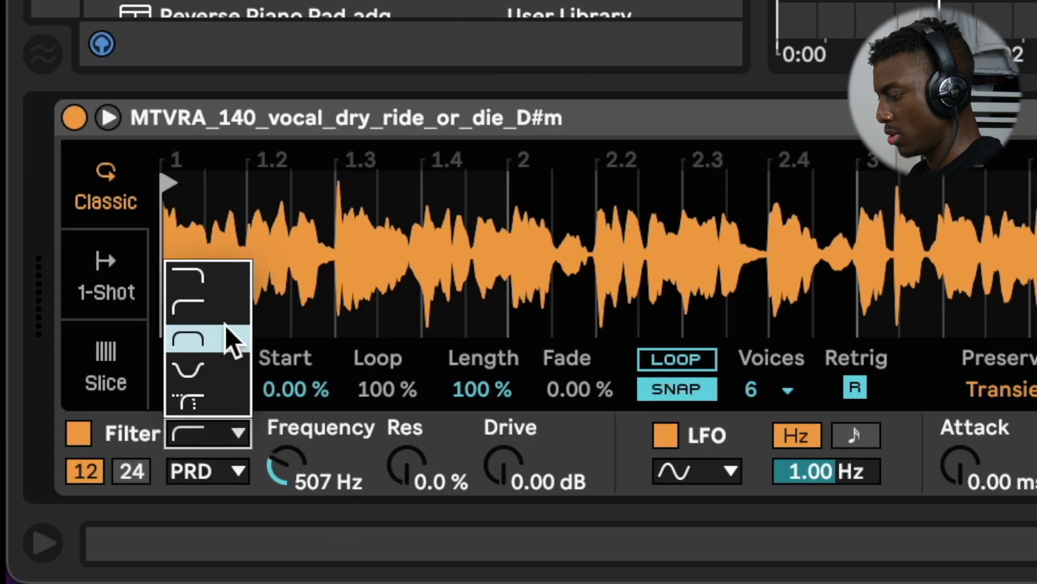
Set the ride_or_die vocal sampler's filter to low-pass and its warp mode to Complex Pro.
{"action": "left_click", "coordinate": [223, 275]}
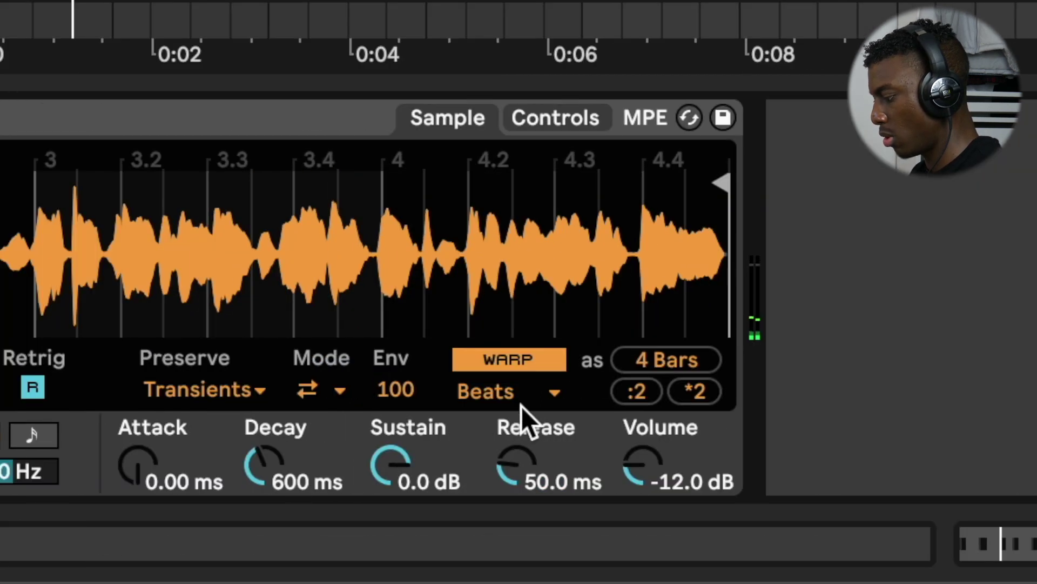
{"action": "left_click", "coordinate": [518, 400]}
{"action": "left_click", "coordinate": [517, 329]}
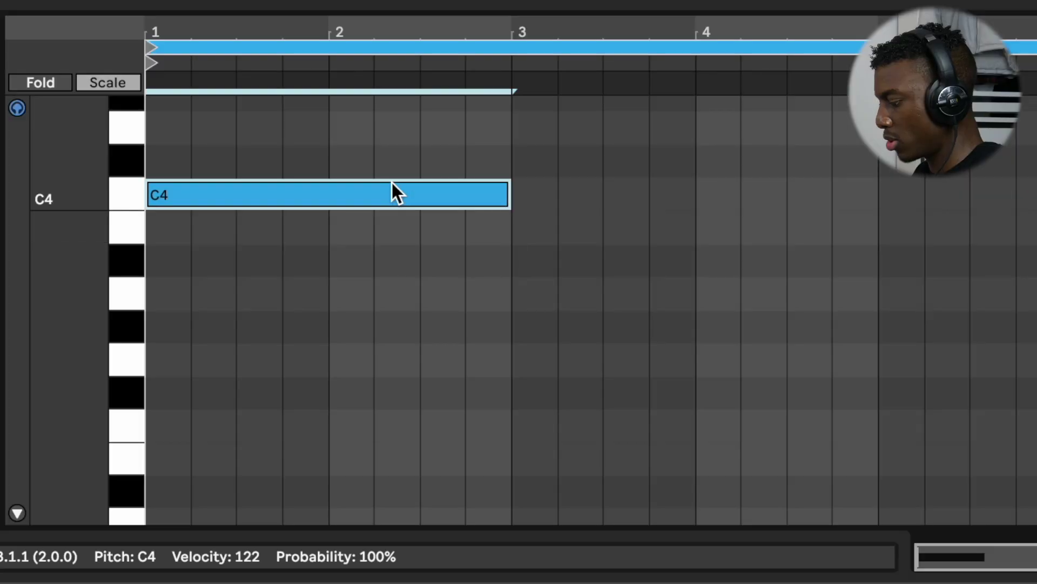
Duplicate the two-bar C4 note twice in the vocal clip.
{"action": "key", "text": "ctrl+d"}
{"action": "key", "text": "ctrl+d"}
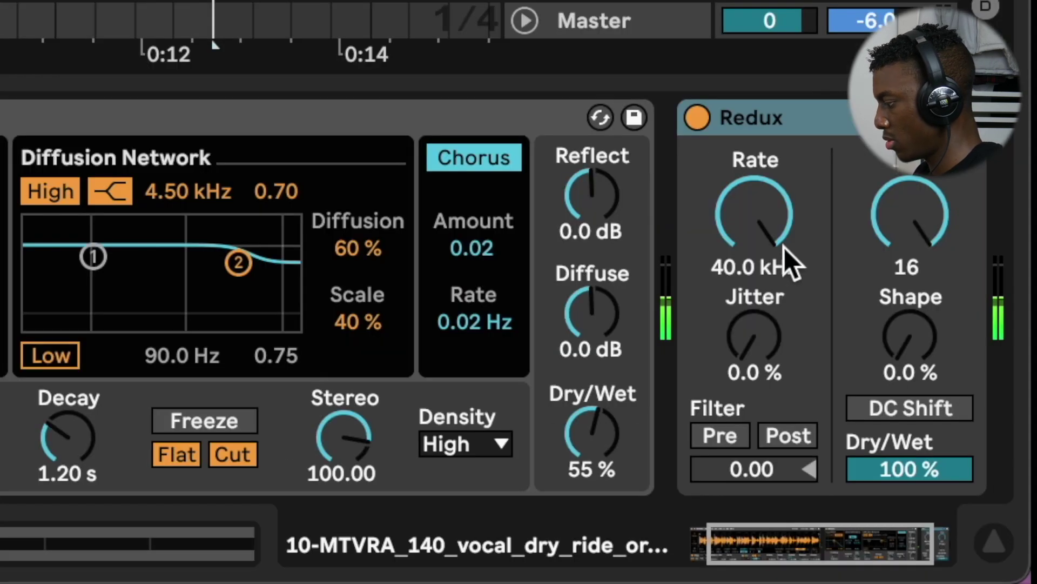
Lower the Redux Rate to about 12.1 kHz and toggle vocal track 10 off and on to compare.
{"action": "left_click_drag", "start_coordinate": [783, 259], "coordinate": [783, 302]}
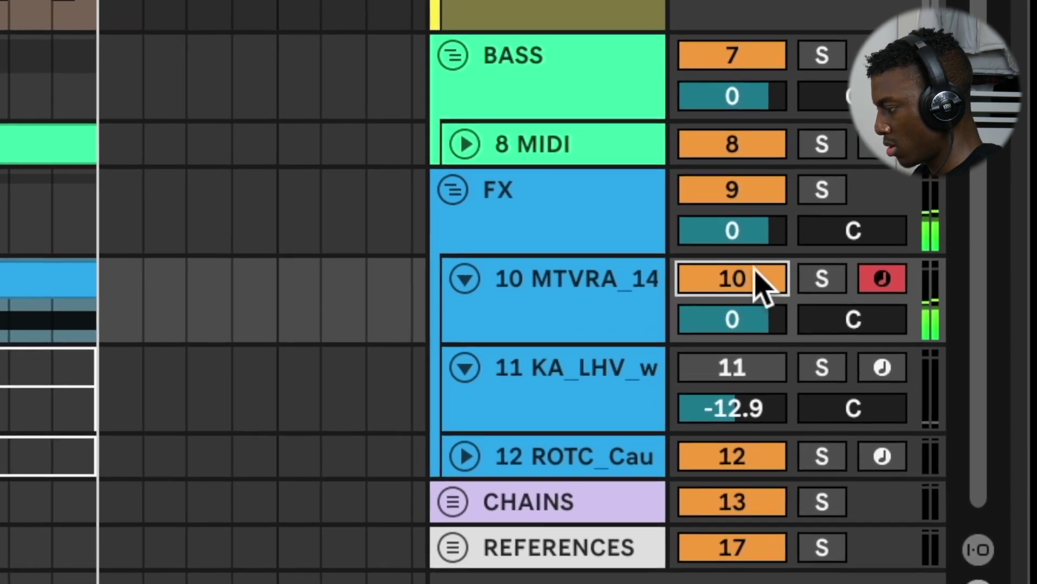
{"action": "left_click", "coordinate": [755, 269]}
{"action": "left_click", "coordinate": [755, 269]}
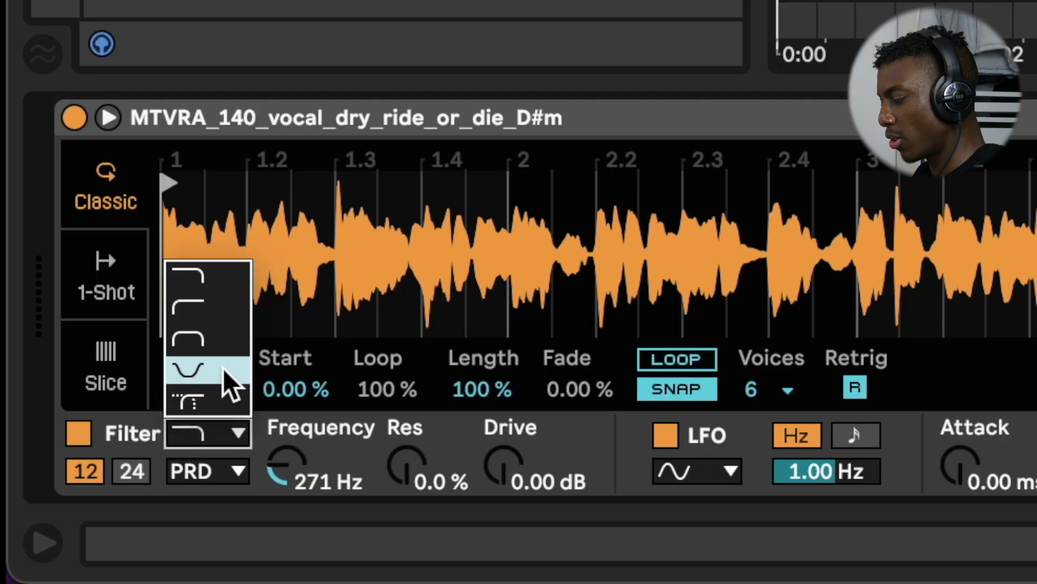
Change the vocal sampler's filter to high-pass and reset its transposition to the default.
{"action": "left_click", "coordinate": [221, 293]}
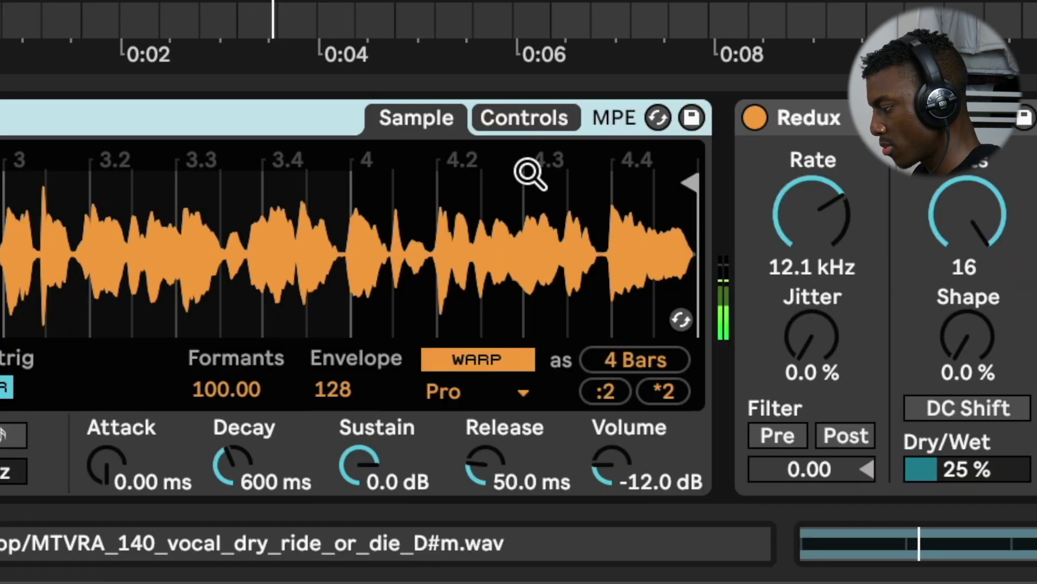
{"action": "left_click", "coordinate": [143, 117]}
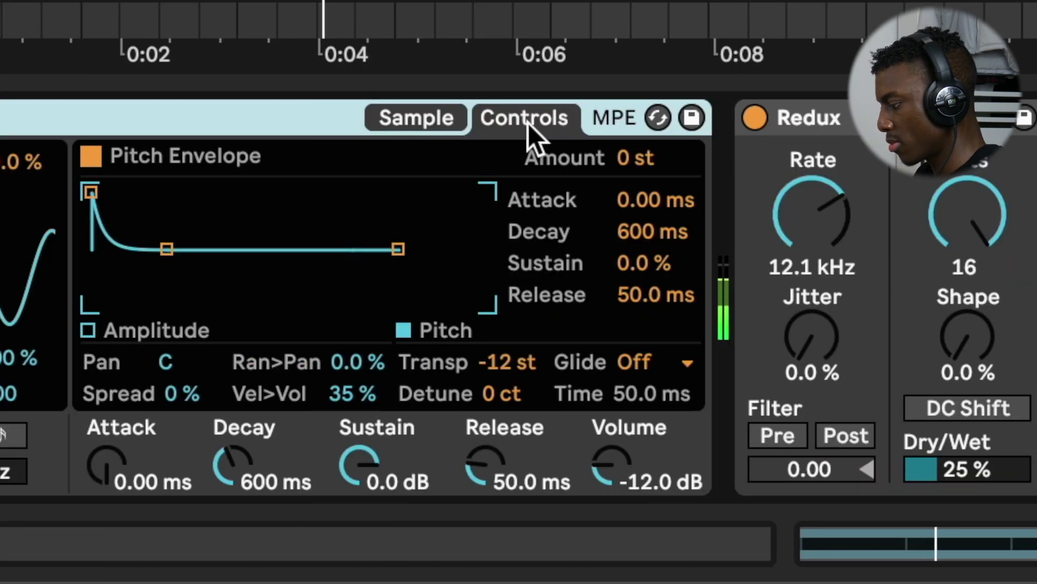
{"action": "left_click", "coordinate": [124, 361]}
{"action": "key", "text": "Delete"}
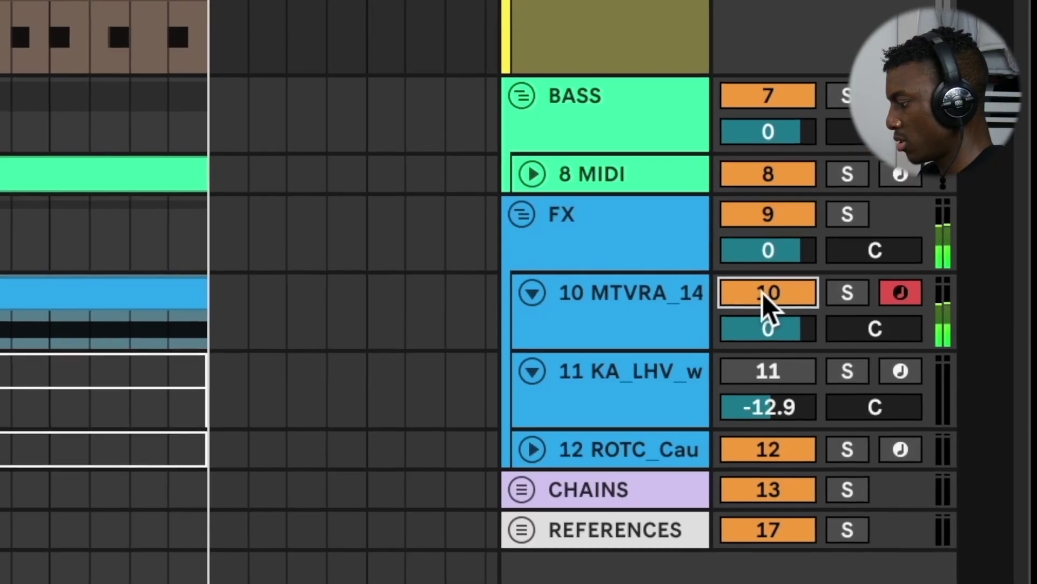
Toggle vocal track 10 off and on repeatedly in time with playback to try out a mute rhythm.
{"action": "left_click", "coordinate": [760, 295]}
{"action": "left_click", "coordinate": [756, 299]}
{"action": "left_click", "coordinate": [757, 300]}
{"action": "left_click", "coordinate": [756, 301]}
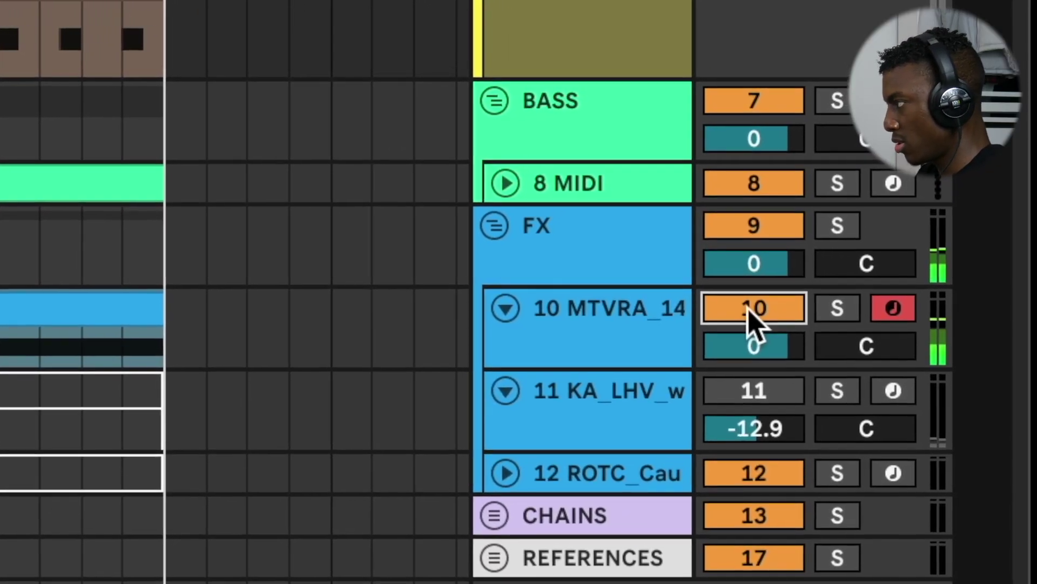
{"action": "left_click", "coordinate": [747, 312]}
{"action": "left_click", "coordinate": [747, 312]}
{"action": "left_click", "coordinate": [747, 313]}
{"action": "left_click", "coordinate": [736, 324]}
{"action": "left_click", "coordinate": [736, 324]}
{"action": "left_click", "coordinate": [735, 324]}
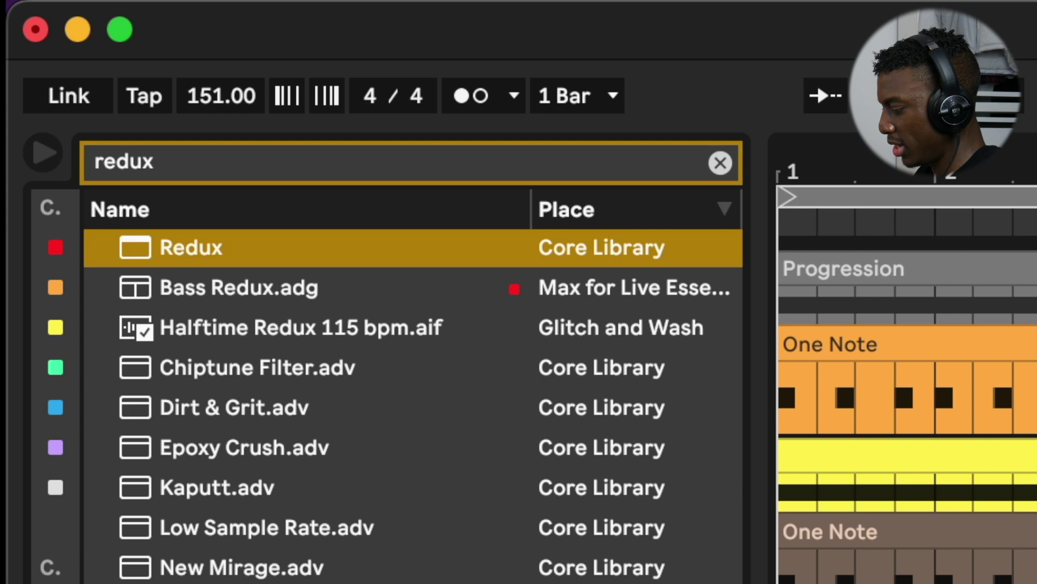
Search the browser for "util", add Utility to the vocal track and reset its Gain to 0.00 dB.
{"action": "key", "text": "super+f"}
{"action": "type", "text": "util"}
{"action": "key", "text": "Down"}
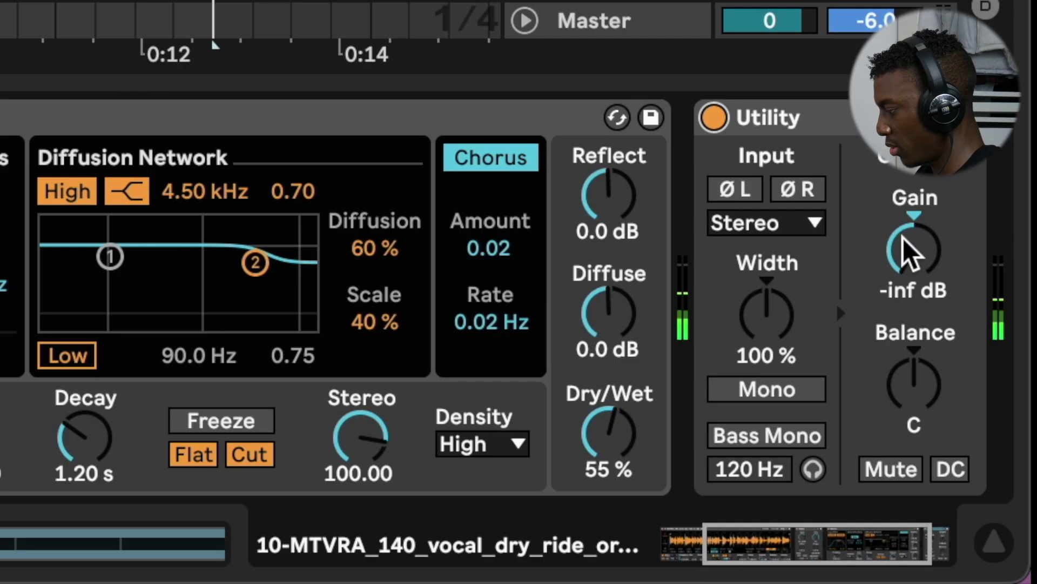
{"action": "double_click", "coordinate": [913, 249]}
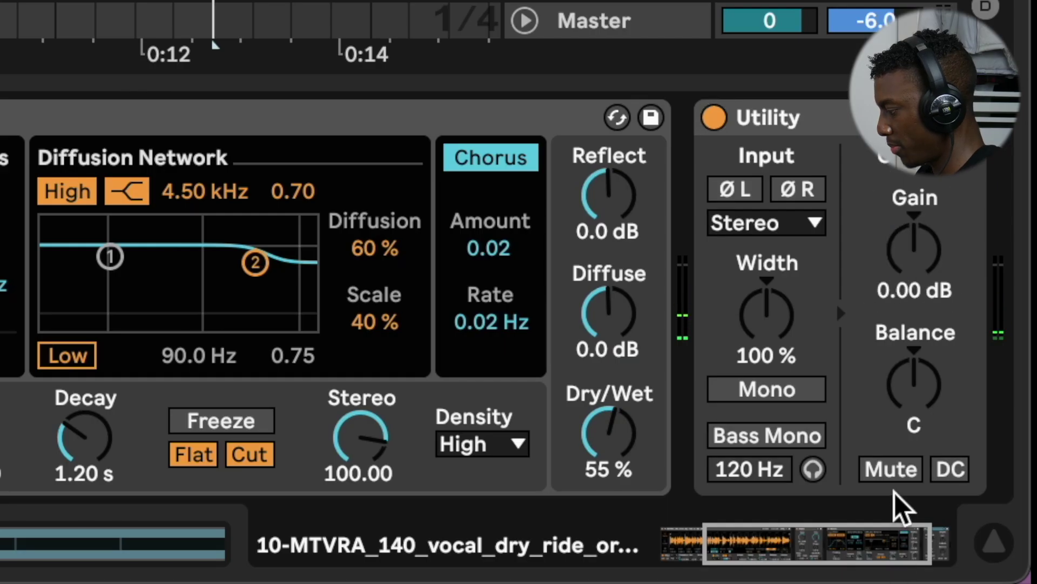
Show the automation for Utility's Mute and move the start of the first mute section one grid step later.
{"action": "right_click", "coordinate": [892, 466]}
{"action": "left_click", "coordinate": [797, 321]}
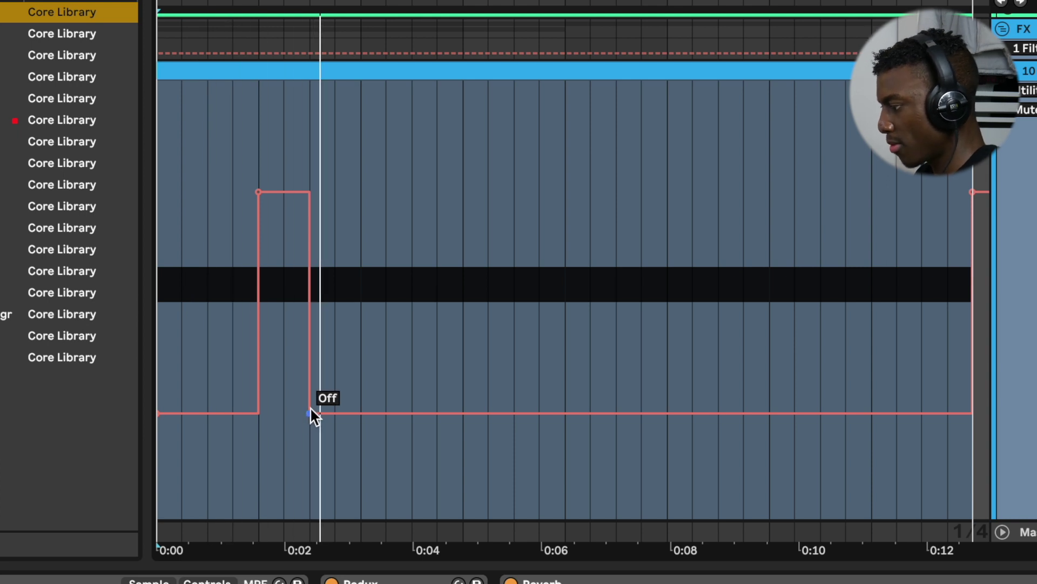
{"action": "left_click_drag", "start_coordinate": [258, 192], "coordinate": [283, 191]}
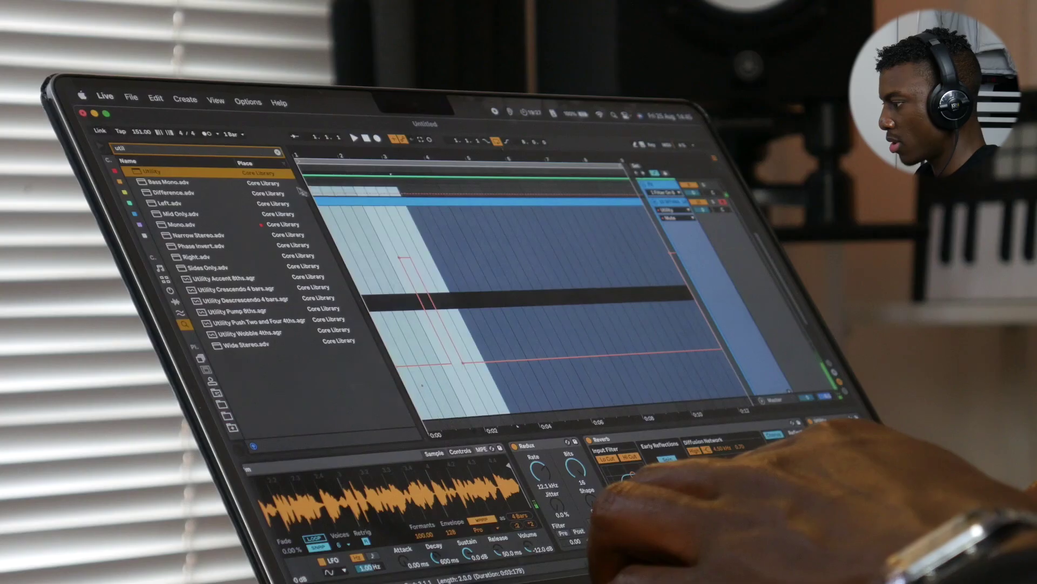
Duplicate the first two bars of the vocal track's mute automation twice along the clip.
{"action": "key", "text": "ctrl+d"}
{"action": "key", "text": "ctrl+d"}
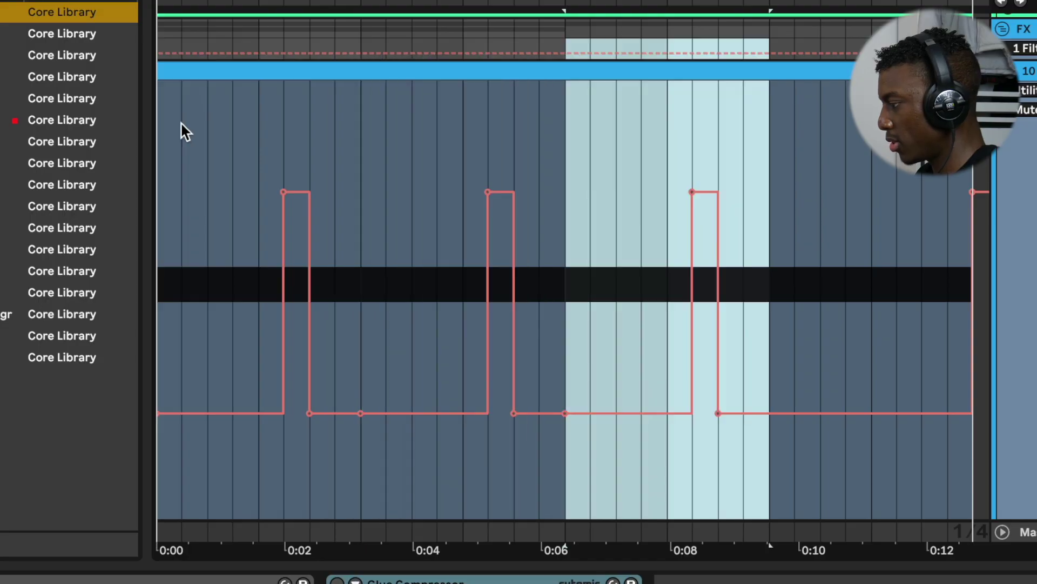
Duplicate the vocal track's two-bar mute automation once more towards the clip's end and play from the start.
{"action": "key", "text": "ctrl+d"}
{"action": "key", "text": "Home"}
{"action": "key", "text": "space"}
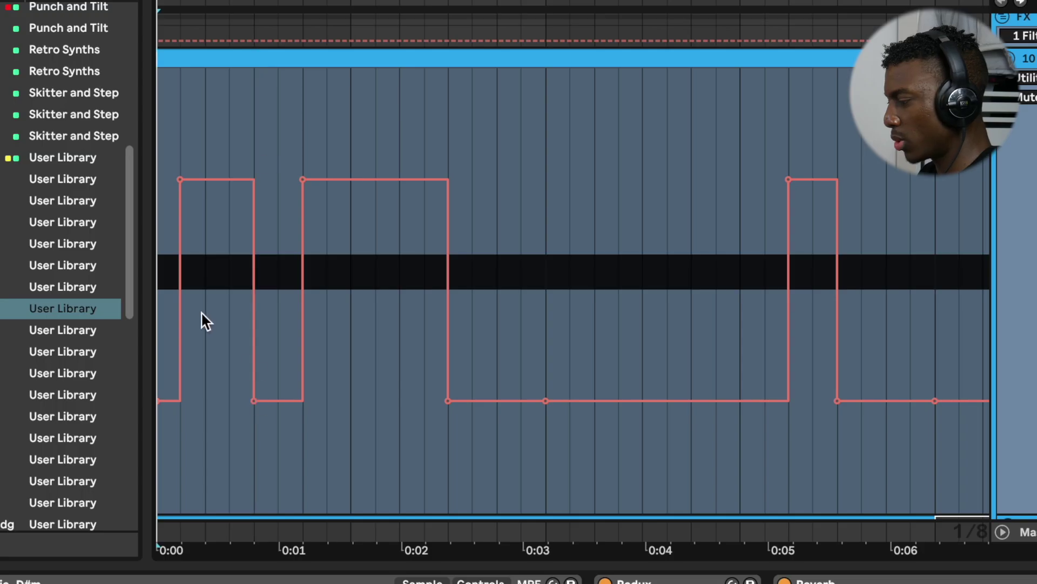
Extend the vocal track's first mute section back to the clip start and end it one grid step earlier.
{"action": "scroll", "coordinate": [201, 311], "scroll_direction": "down", "scroll_amount": 2}
{"action": "left_click_drag", "start_coordinate": [180, 139], "coordinate": [157, 139]}
{"action": "key", "text": "space"}
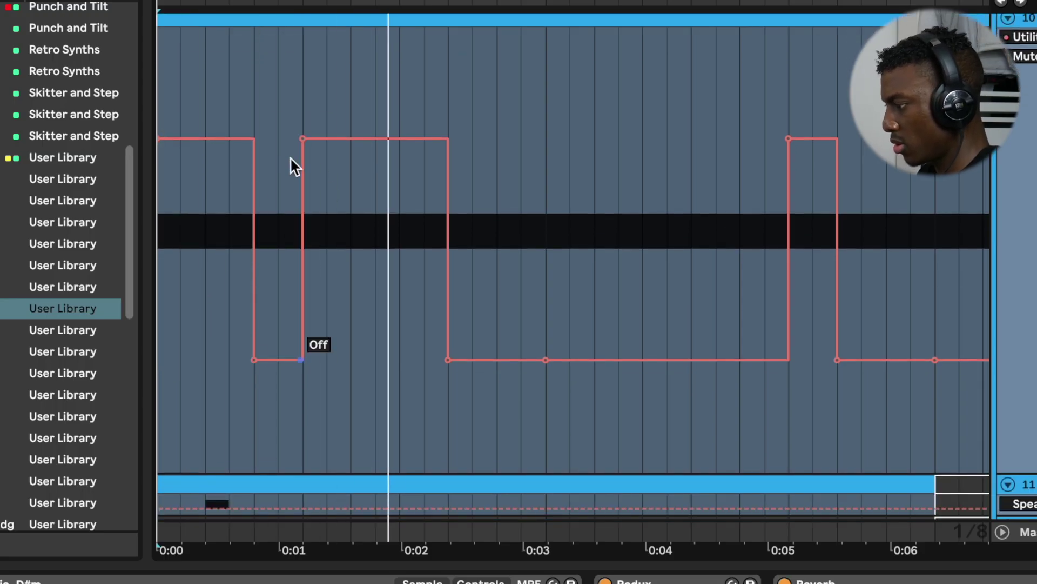
{"action": "left_click_drag", "start_coordinate": [252, 353], "coordinate": [227, 353]}
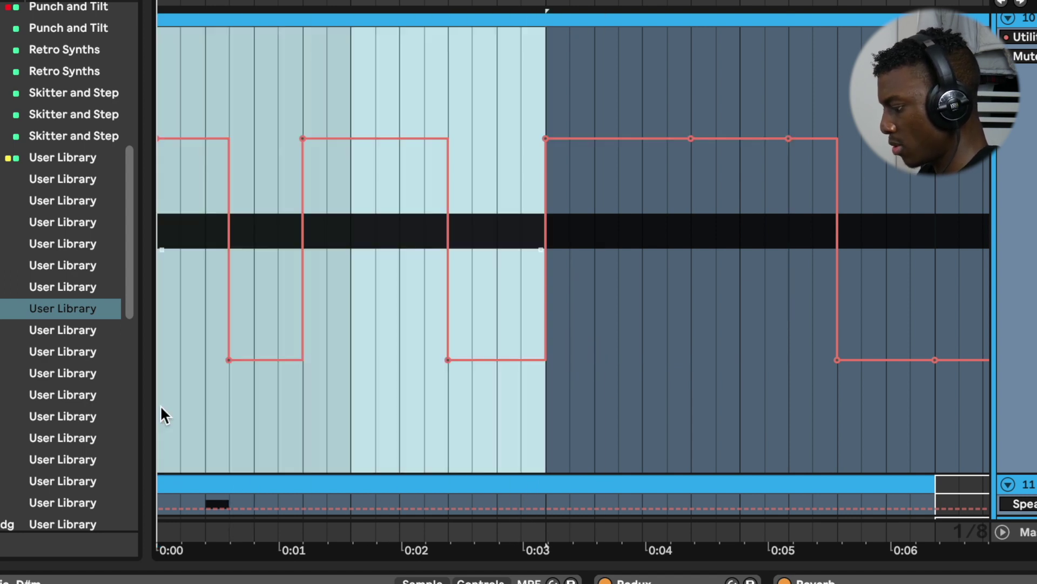
Duplicate the revised first two bars of the vocal's mute automation three times along the clip.
{"action": "key", "text": "super+d"}
{"action": "key", "text": "super+d"}
{"action": "key", "text": "super+d"}
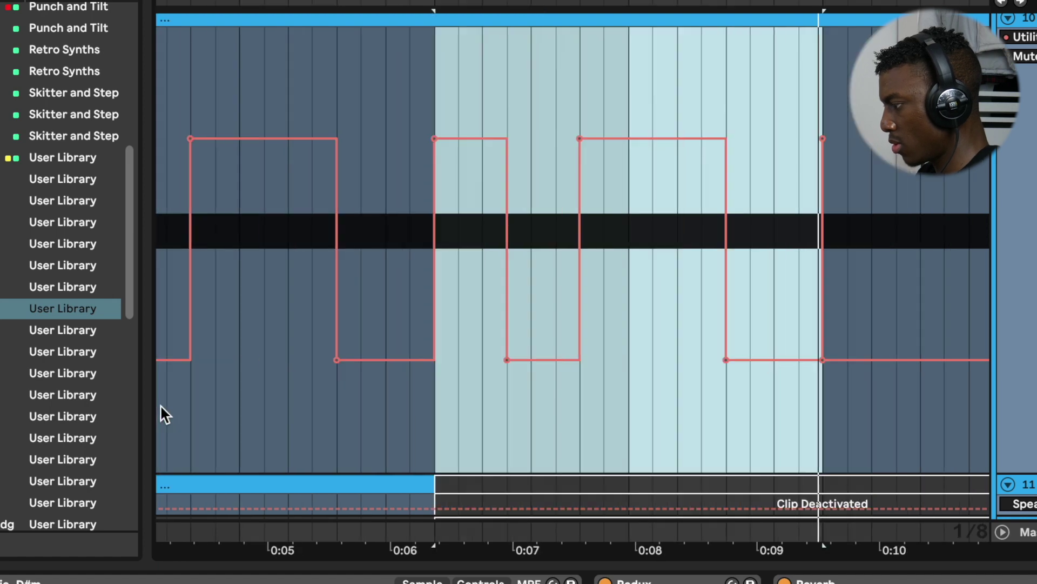
{"action": "key", "text": "space"}
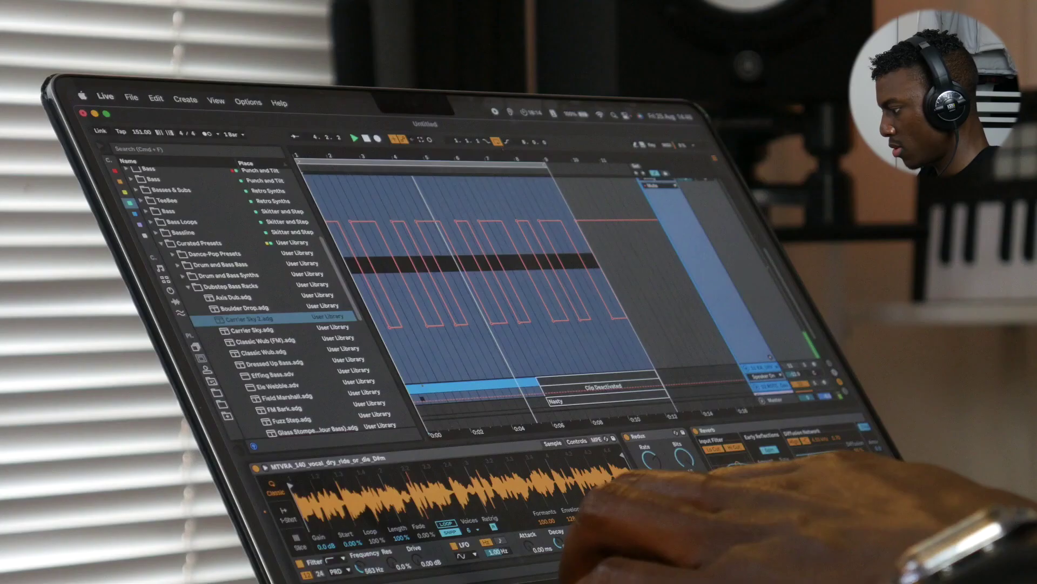
Set the vocal track's Delay to a synced time of 4 on both channels with 25 % Dry/Wet.
{"action": "double_click", "coordinate": [304, 318]}
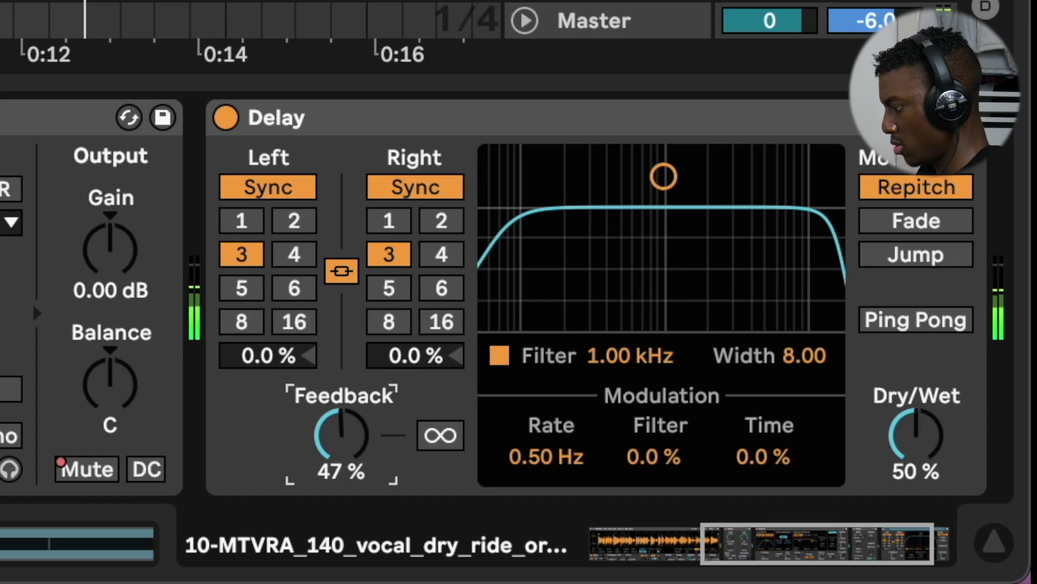
{"action": "left_click_drag", "start_coordinate": [355, 403], "coordinate": [355, 417]}
{"action": "left_click", "coordinate": [288, 260]}
{"action": "mouse_move", "coordinate": [881, 412]}
{"action": "left_mouse_down"}
{"action": "mouse_move", "coordinate": [882, 494]}
{"action": "mouse_move", "coordinate": [893, 406]}
{"action": "left_mouse_up"}
{"action": "type", "text": "25"}
{"action": "key", "text": "Return"}
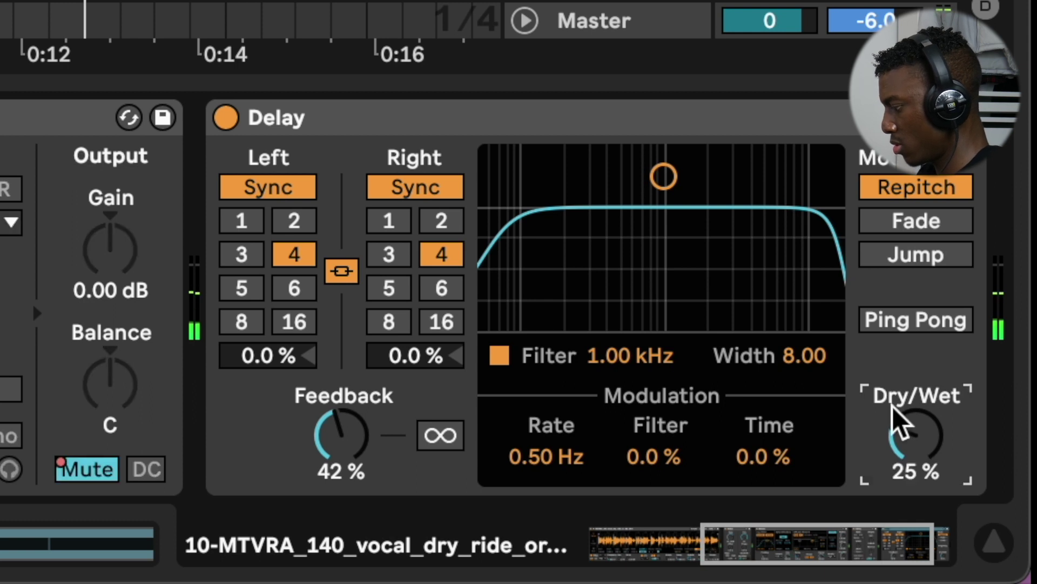
Set the vocal Delay's Feedback to 30 % and raise its filter frequency.
{"action": "left_click", "coordinate": [351, 440]}
{"action": "type", "text": "30"}
{"action": "key", "text": "Return"}
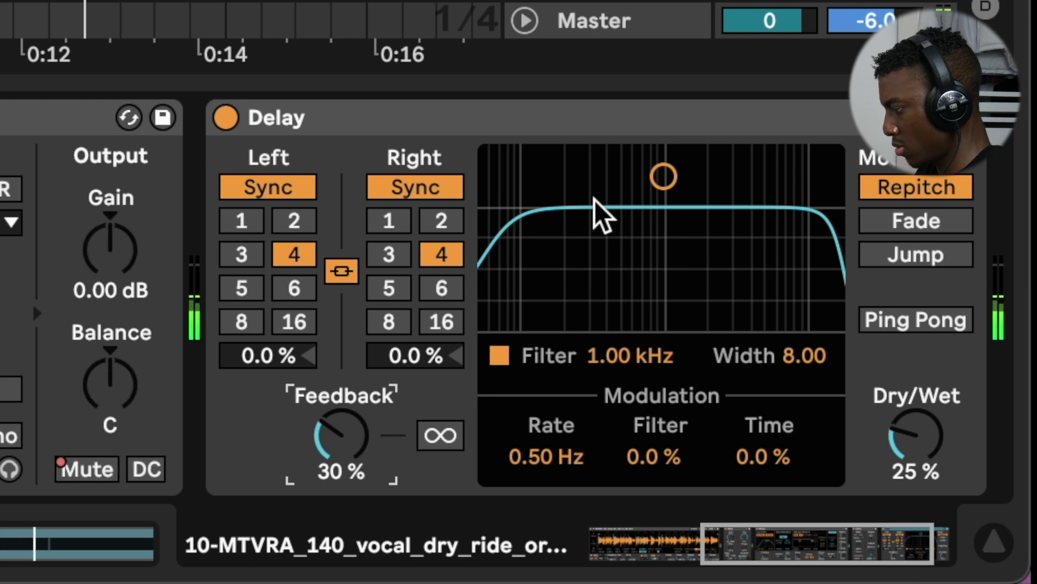
{"action": "left_click_drag", "start_coordinate": [664, 177], "coordinate": [759, 174]}
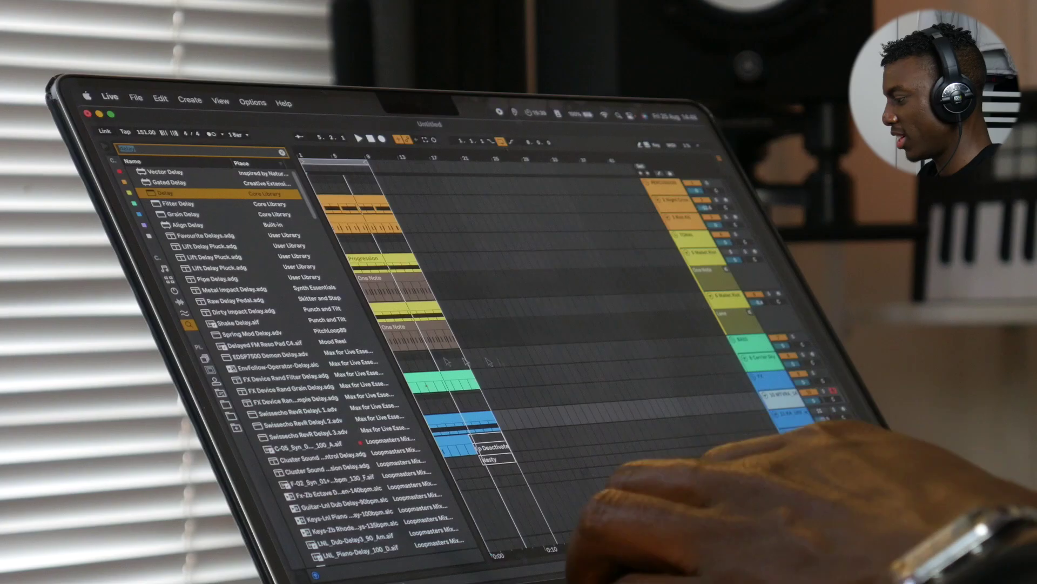
Replace the browser's delay search with one for boom samples, load Kick 808 Boom Filtered.aif and try out its transposition.
{"action": "scroll", "coordinate": [413, 357], "scroll_direction": "up", "scroll_amount": 5}
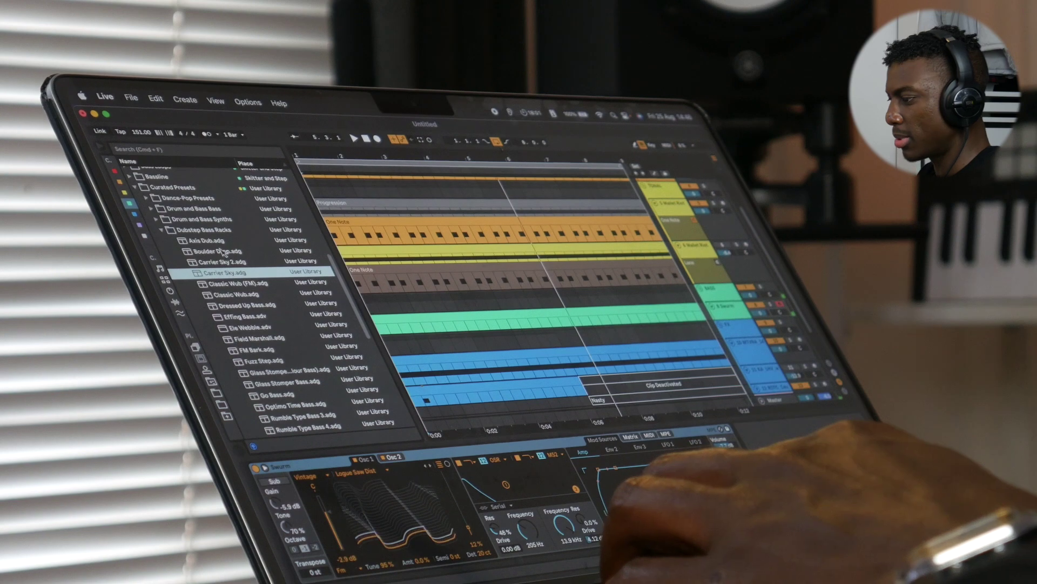
{"action": "scroll", "coordinate": [223, 252], "scroll_direction": "down", "scroll_amount": 5}
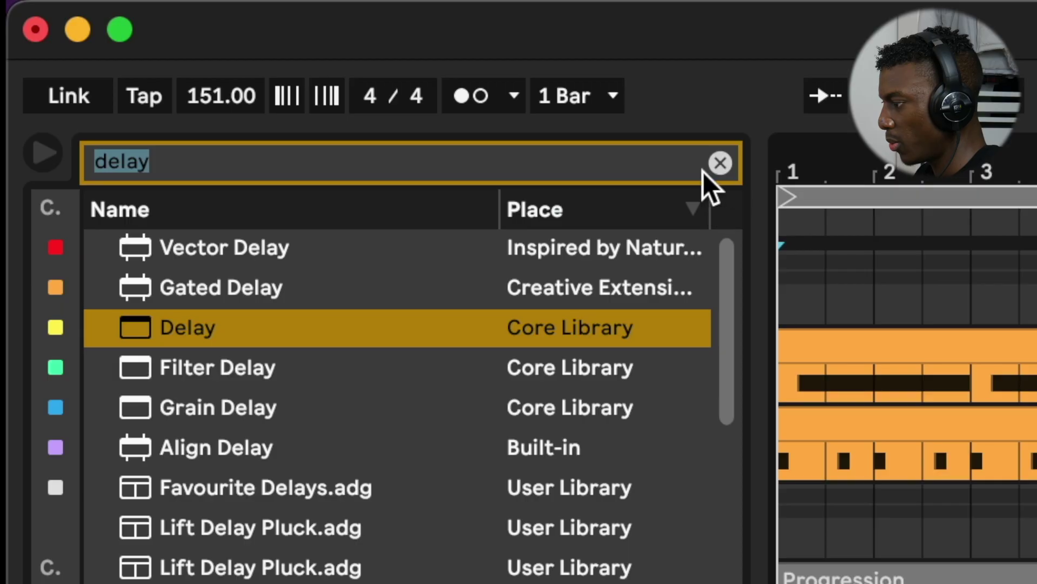
{"action": "left_click", "coordinate": [720, 163]}
{"action": "type", "text": "b"}
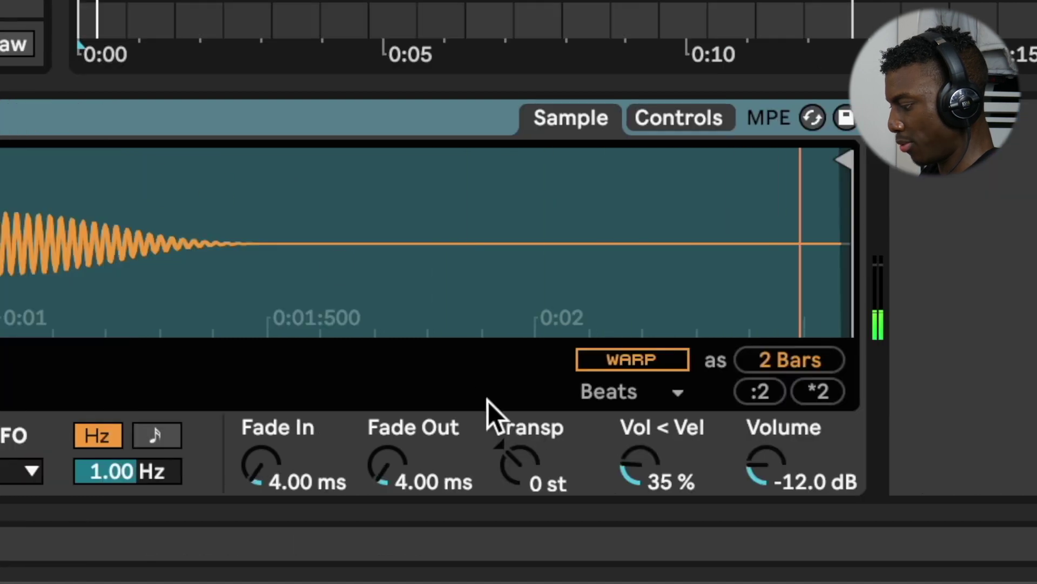
{"action": "left_click_drag", "start_coordinate": [526, 448], "coordinate": [490, 435]}
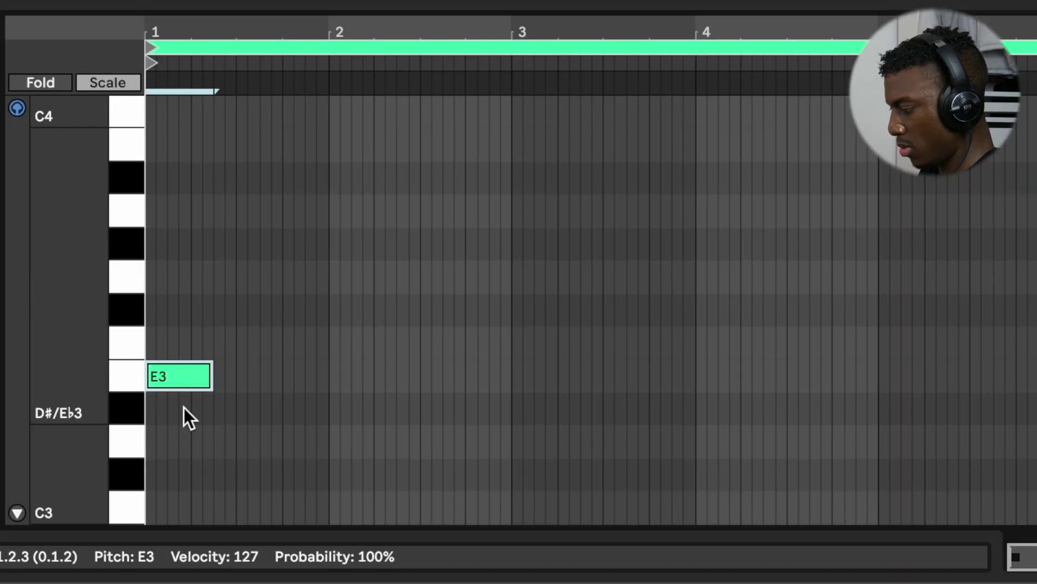
Lengthen the first E3 bass note to a full bar, add two one-beat E3 notes ending bar 2, and duplicate the two-bar pattern.
{"action": "left_click_drag", "start_coordinate": [211, 372], "coordinate": [264, 372]}
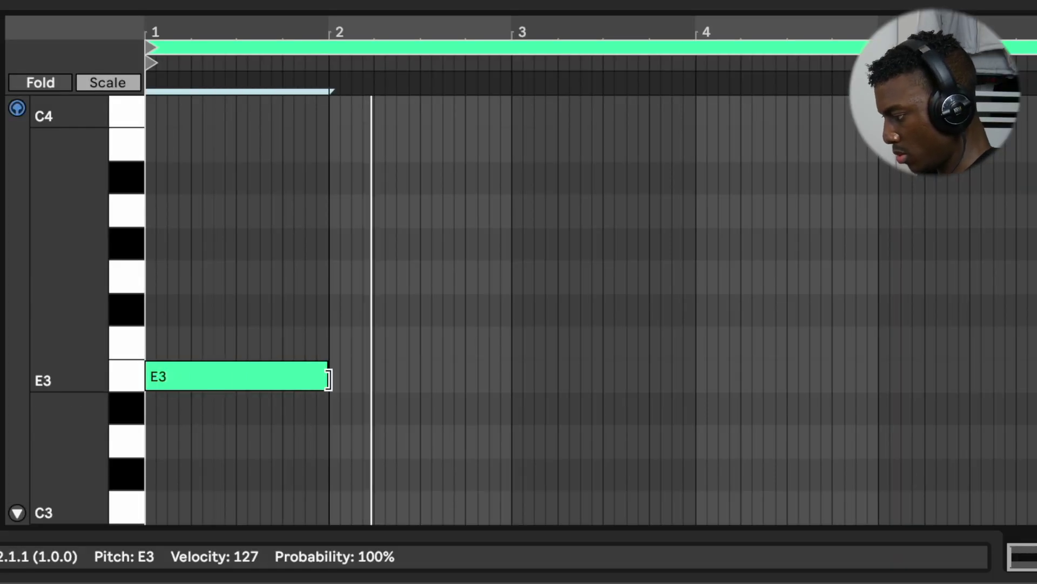
{"action": "key", "text": "ctrl+d"}
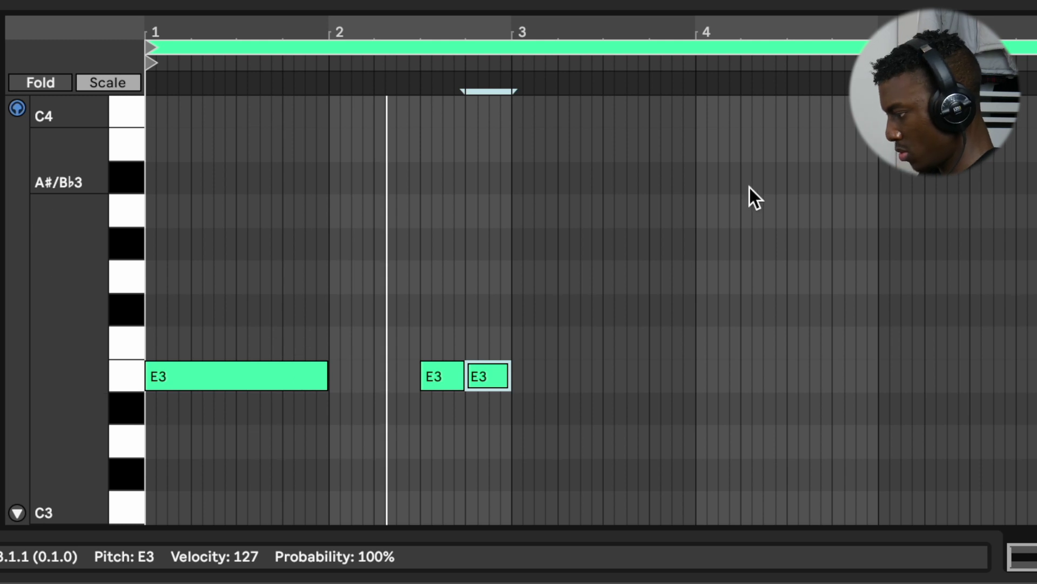
{"action": "key", "text": "ctrl+a"}
{"action": "key", "text": "ctrl+d"}
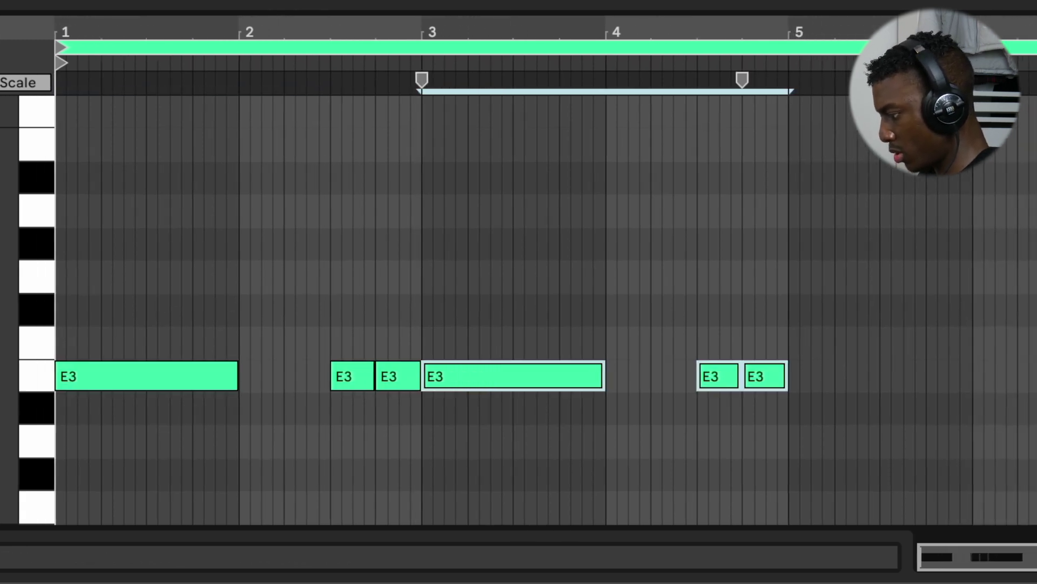
Move the long E3 bass note from bar 3 to bar 5.
{"action": "left_click", "coordinate": [535, 377]}
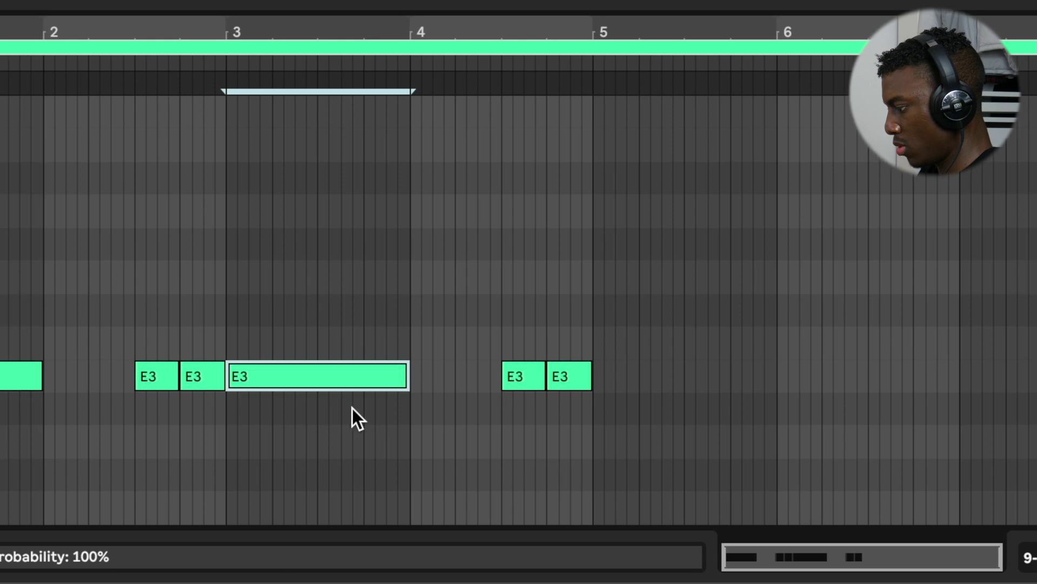
{"action": "left_click_drag", "start_coordinate": [502, 378], "coordinate": [823, 378]}
{"action": "left_click_drag", "start_coordinate": [627, 378], "coordinate": [565, 381]}
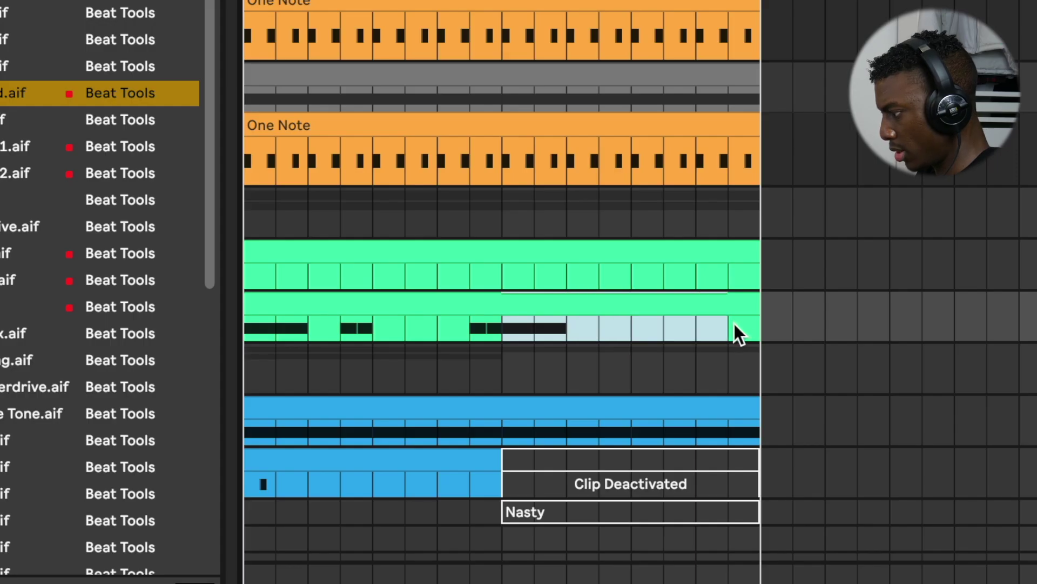
Lower the transposition of the 808 boom kick in its sampler's Controls.
{"action": "key", "text": "ctrl+e"}
{"action": "left_click", "coordinate": [455, 298]}
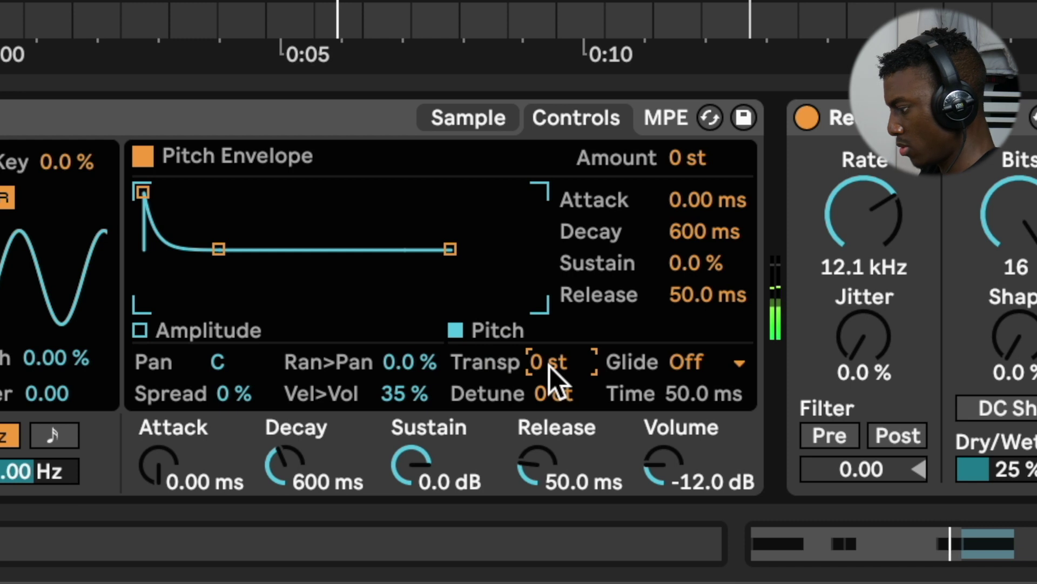
{"action": "key", "text": "shift+Down"}
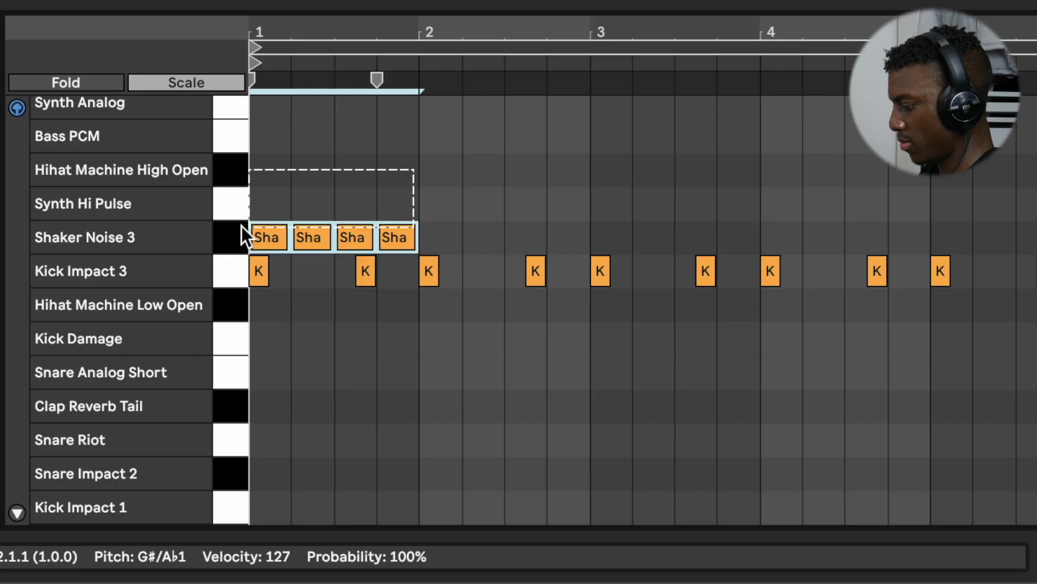
Duplicate the first bar of Shaker Noise 3 notes repeatedly along the drum clip and play it back.
{"action": "key", "text": "ctrl+d"}
{"action": "key", "text": "ctrl+d"}
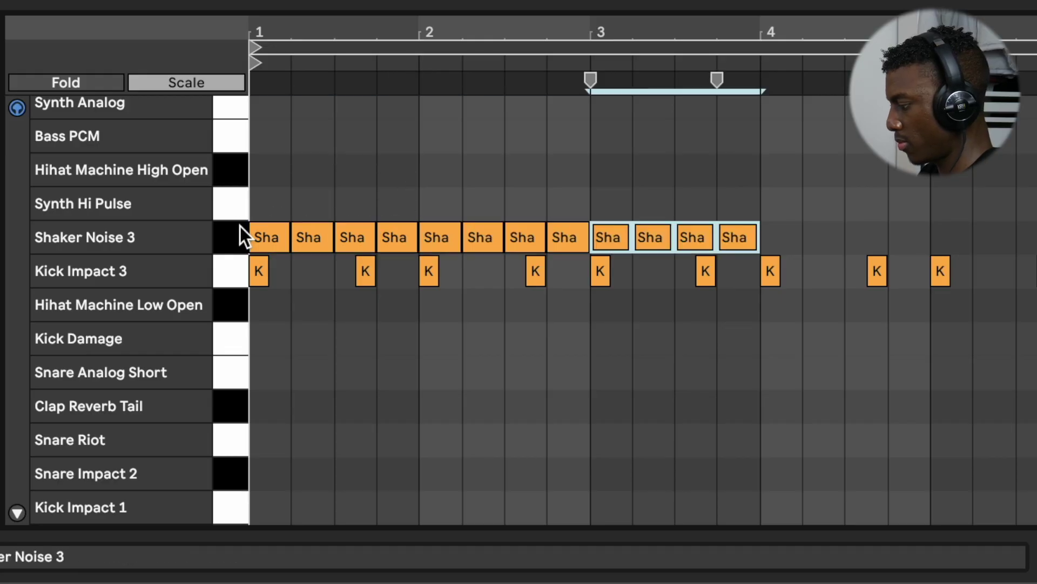
{"action": "key", "text": "ctrl+d"}
{"action": "key", "text": "ctrl+d"}
{"action": "key", "text": "space"}
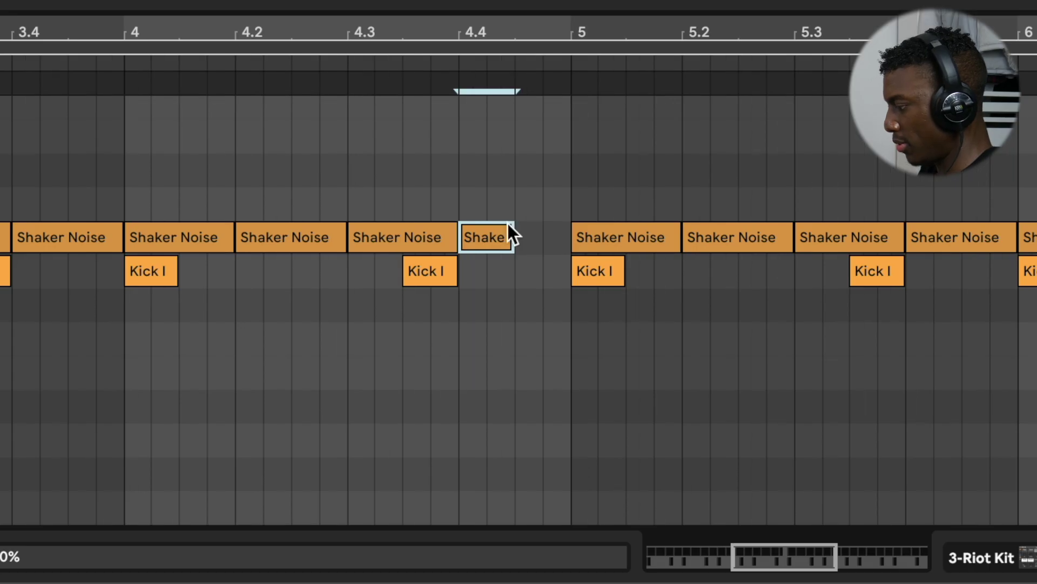
Shorten the Shaker Noise 3 note at 4.4 to a sixteenth and duplicate it three times to fill the beat.
{"action": "key", "text": "Left"}
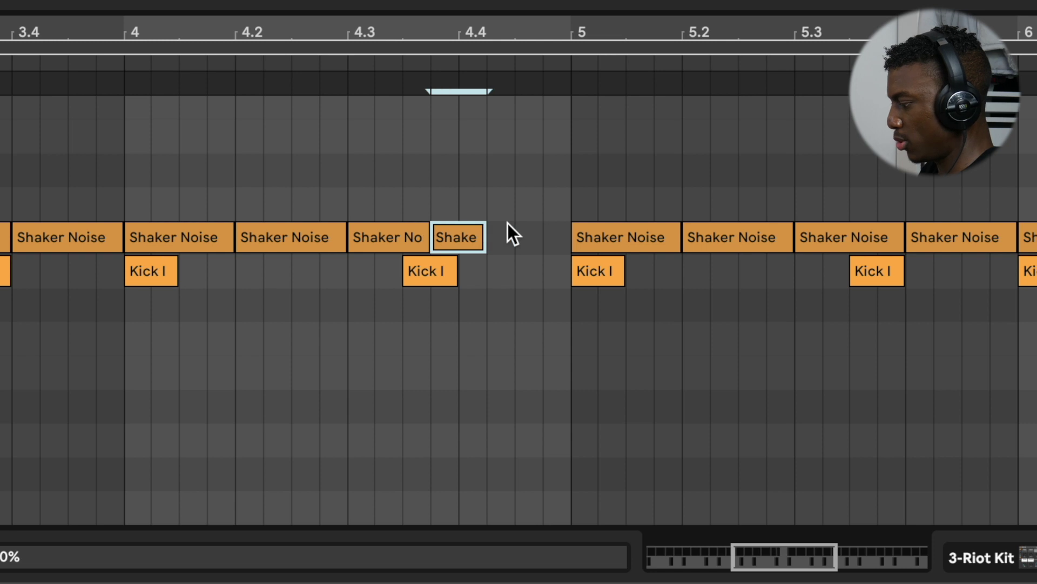
{"action": "key", "text": "Right"}
{"action": "key", "text": "shift+Left"}
{"action": "key", "text": "ctrl+d"}
{"action": "key", "text": "ctrl+d"}
{"action": "key", "text": "ctrl+d"}
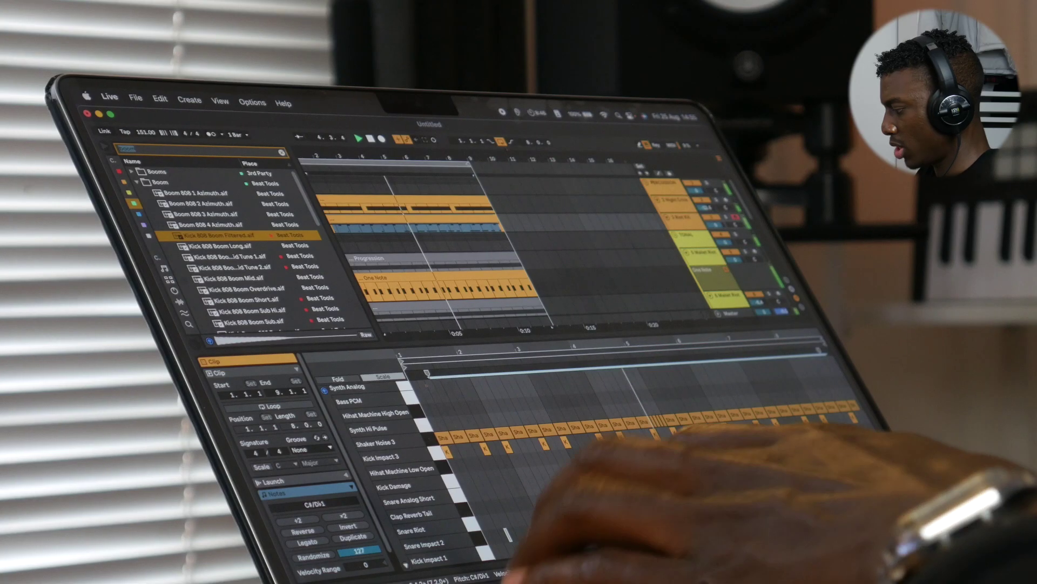
Align the recorded Snare Impact 2 hits to the grid and play them back against the kick and shaker.
{"action": "key", "text": "space"}
{"action": "scroll", "coordinate": [542, 486], "scroll_direction": "up", "scroll_amount": 5}
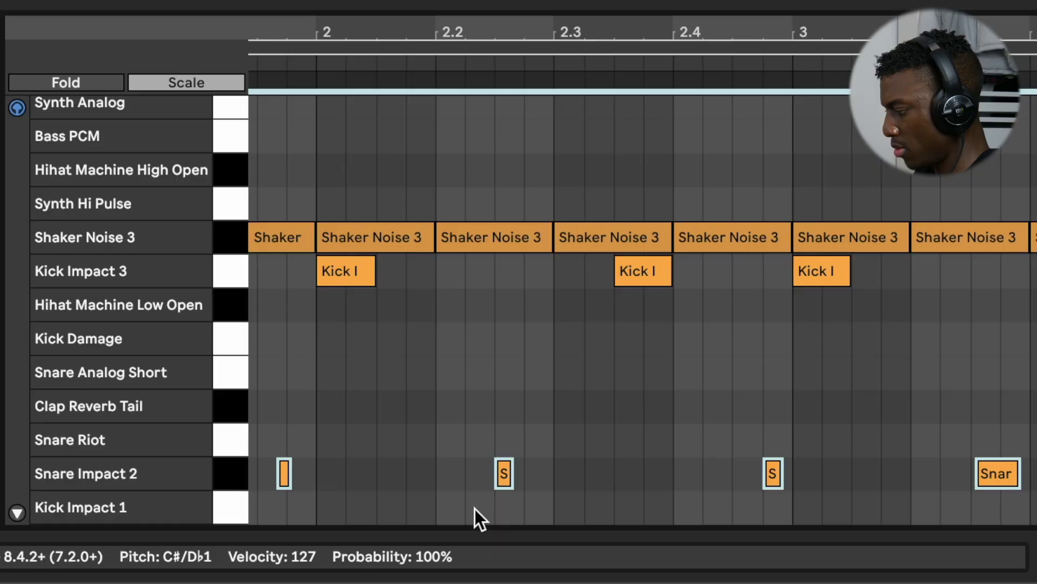
{"action": "key", "text": "space"}
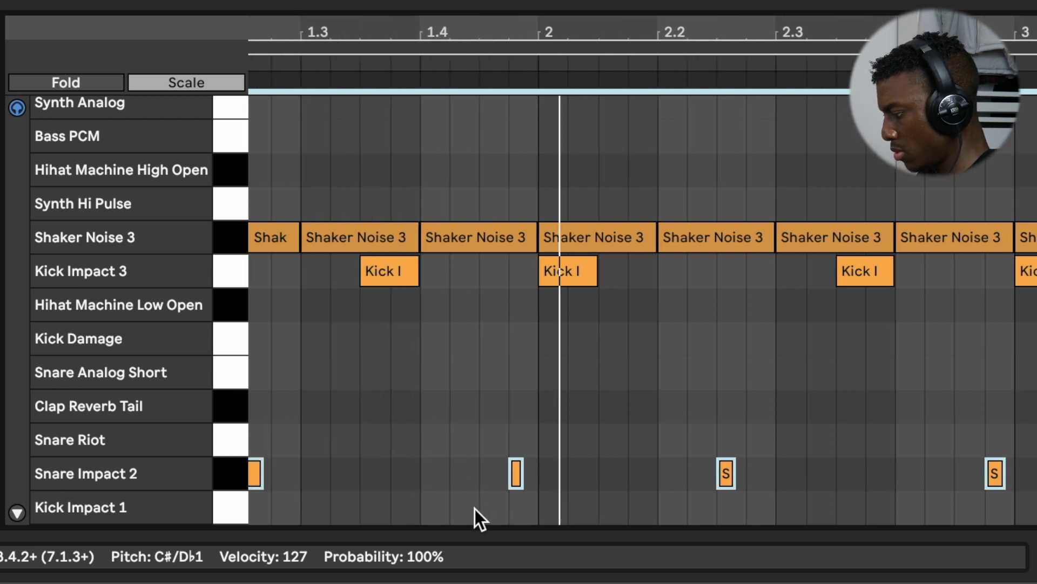
{"action": "scroll", "coordinate": [640, 350], "scroll_direction": "down", "scroll_amount": 5}
{"action": "double_click", "coordinate": [555, 449]}
{"action": "key", "text": "Down"}
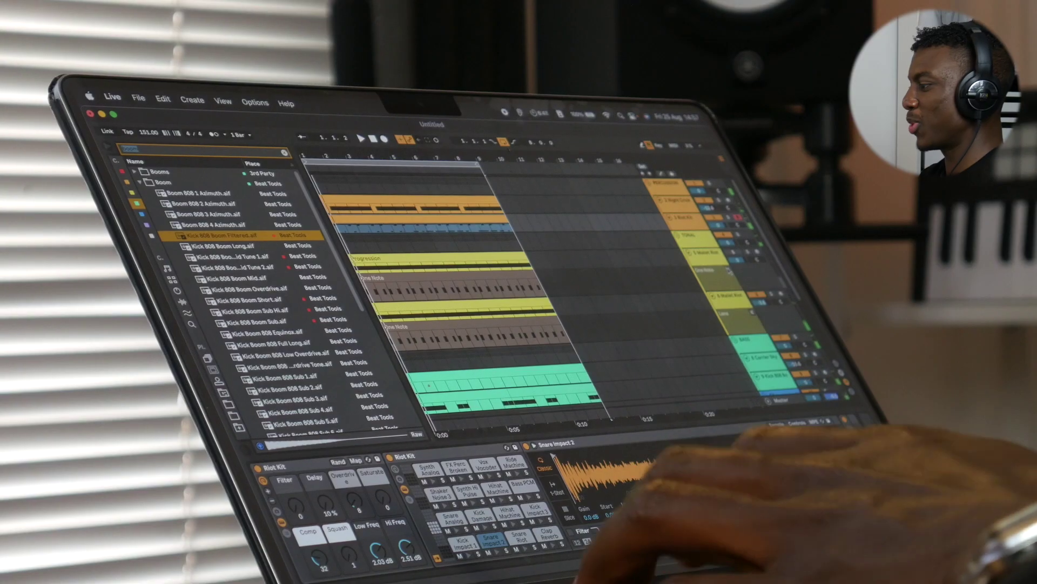
Toggle track 6 Mallet Riot off and on repeatedly during playback to try out a mute rhythm.
{"action": "left_click", "coordinate": [729, 270]}
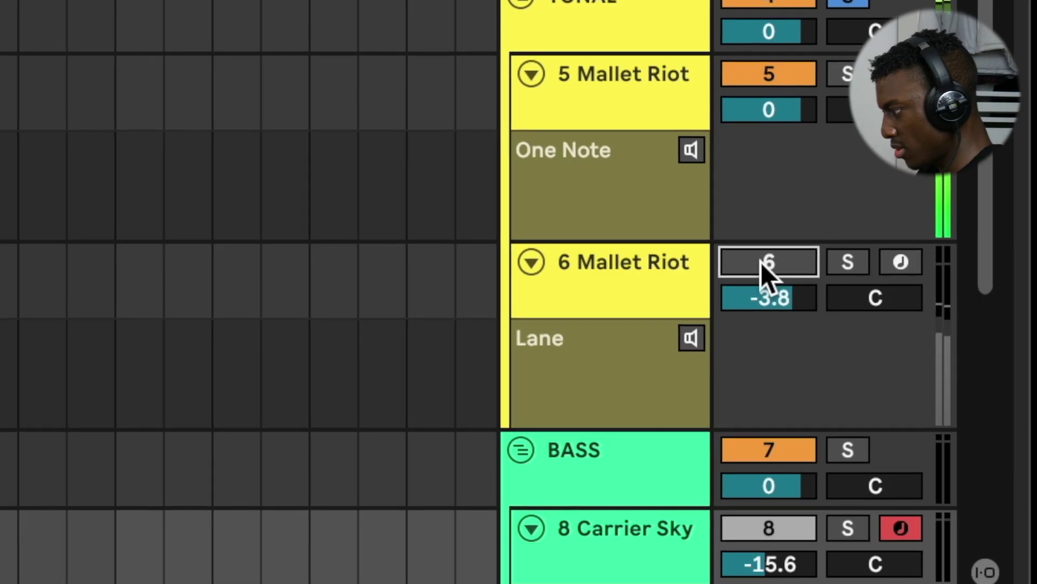
{"action": "left_click", "coordinate": [760, 261]}
{"action": "left_click", "coordinate": [757, 258]}
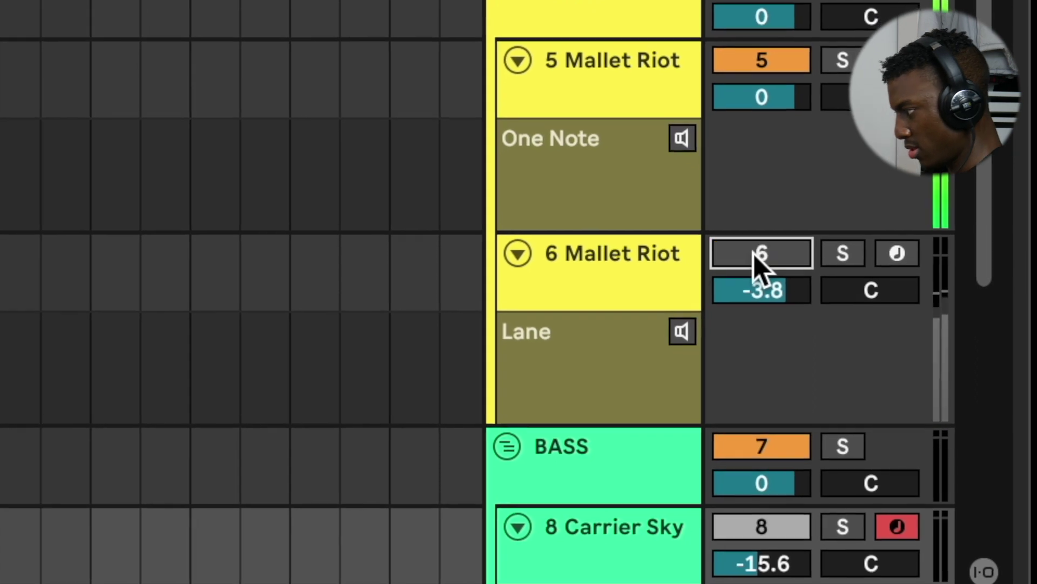
{"action": "left_click", "coordinate": [754, 254]}
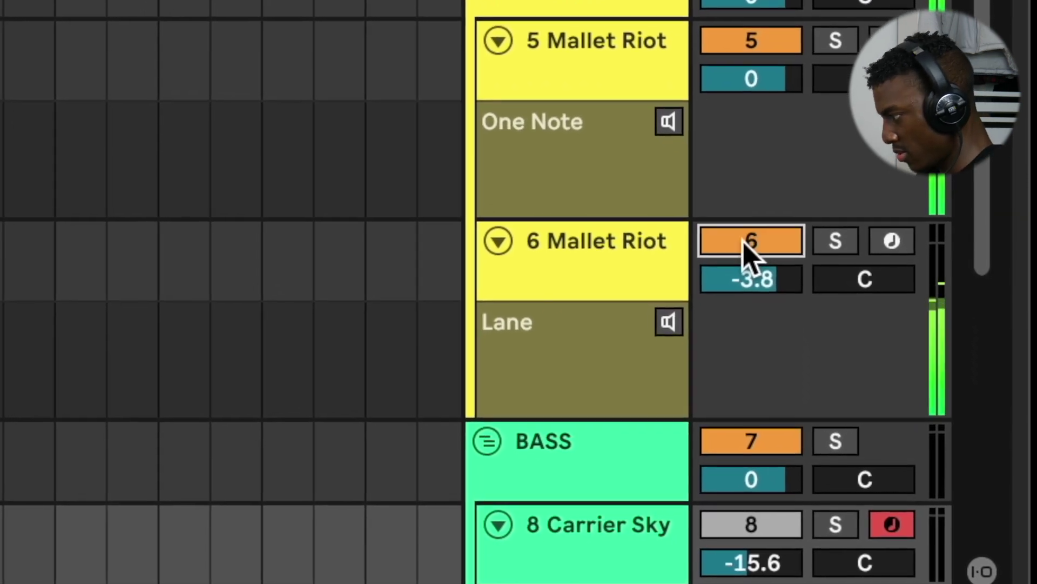
{"action": "left_click", "coordinate": [744, 244]}
{"action": "left_click", "coordinate": [738, 236]}
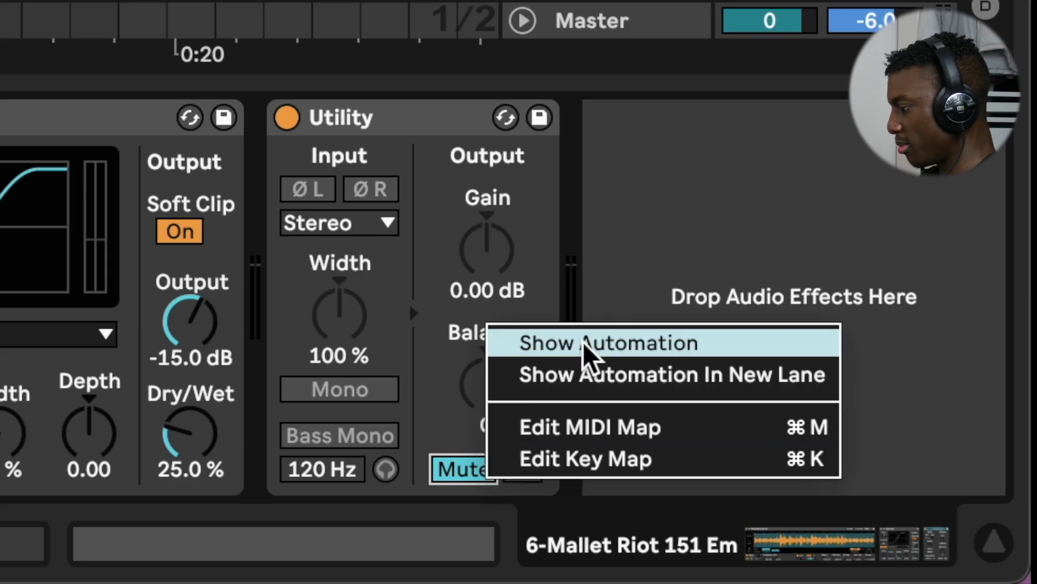
Show the automation for Utility's Mute on track 6 Mallet Riot and shape a two-bar pattern of two mute sections.
{"action": "left_click", "coordinate": [586, 342]}
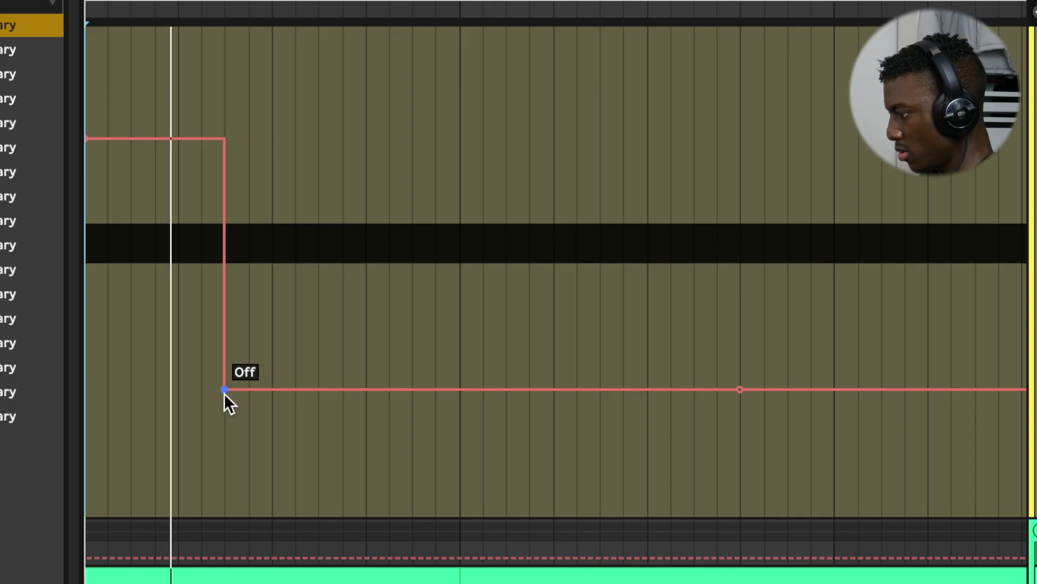
{"action": "left_click_drag", "start_coordinate": [465, 389], "coordinate": [463, 133]}
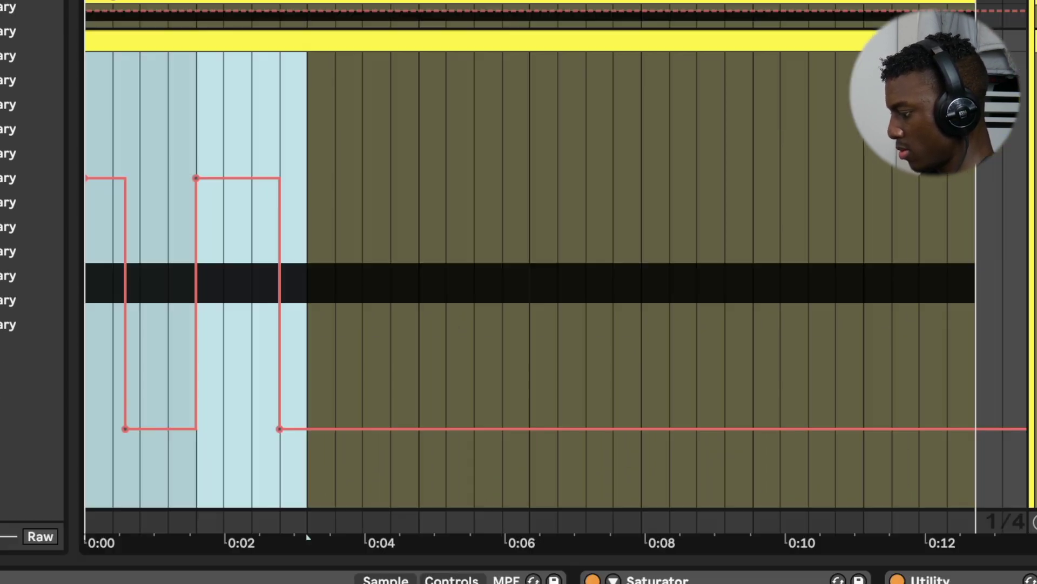
Duplicate the two-bar mute pattern on track 6 Mallet Riot three times along the clip.
{"action": "key", "text": "ctrl+d"}
{"action": "key", "text": "ctrl+d"}
{"action": "key", "text": "ctrl+d"}
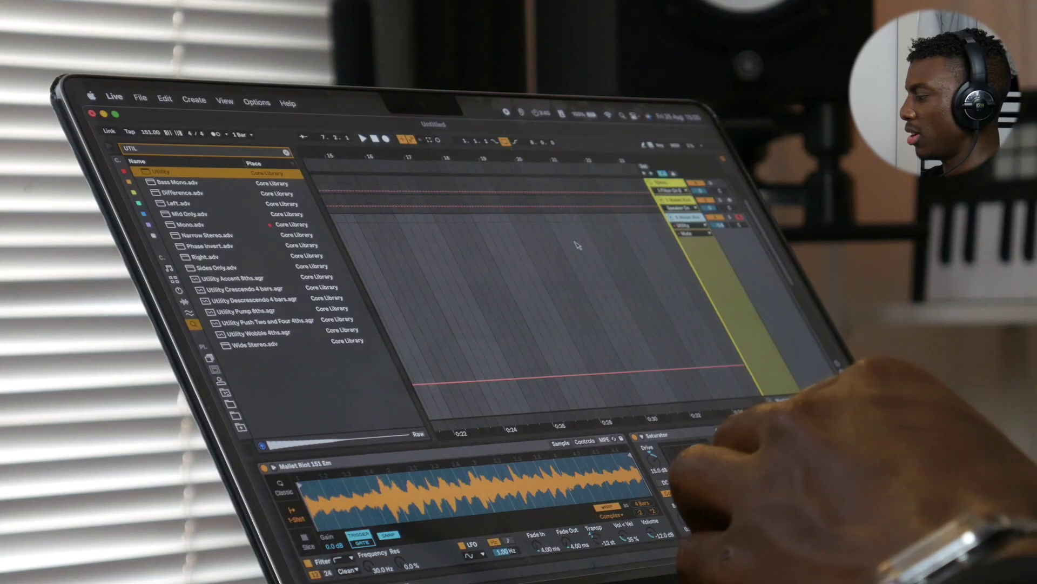
{"action": "left_click", "coordinate": [574, 243]}
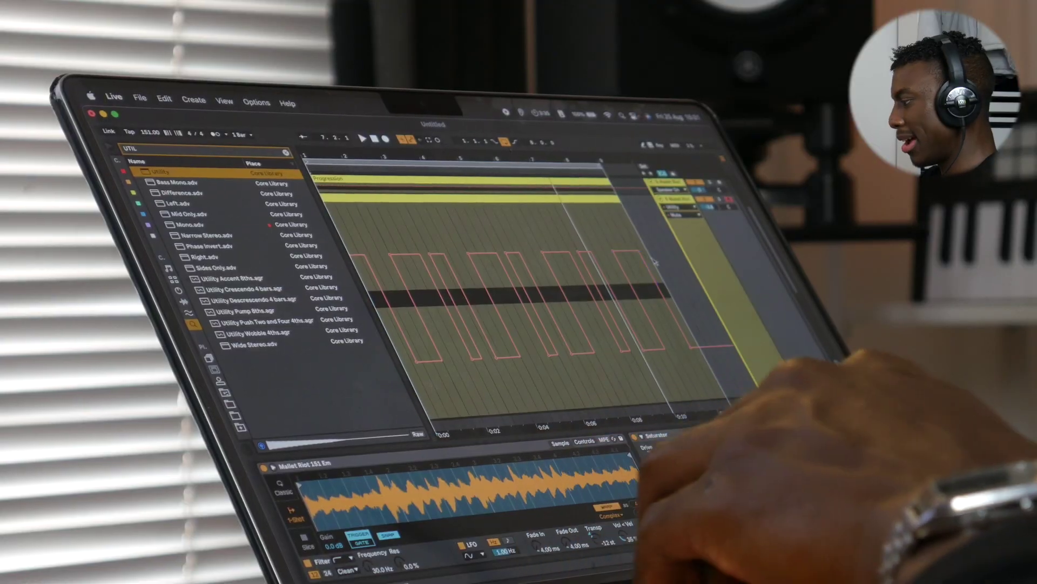
Hide the arrangement automation and set the drum clip's groove to None.
{"action": "key", "text": "a"}
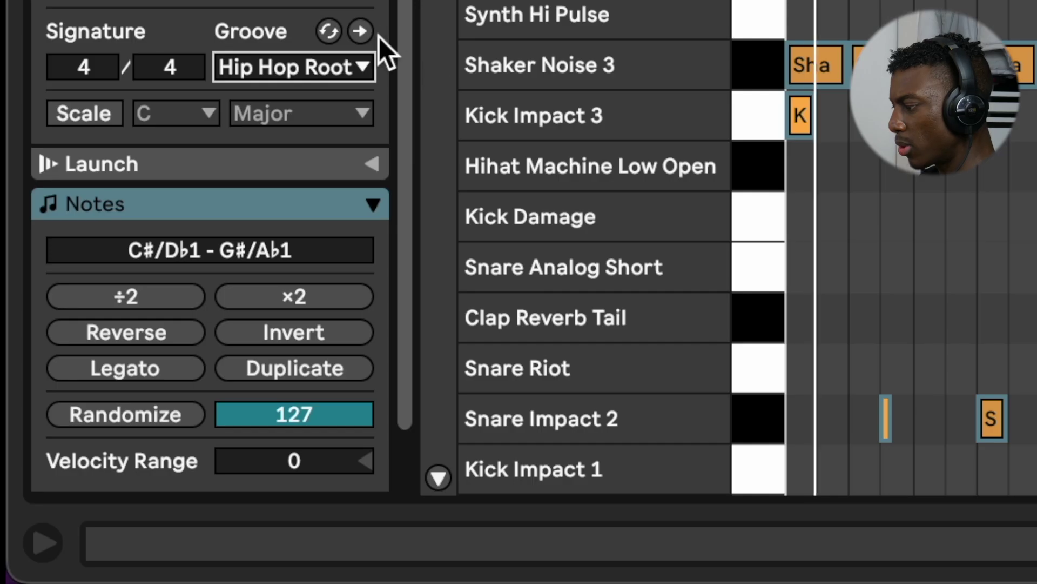
{"action": "left_click", "coordinate": [363, 64]}
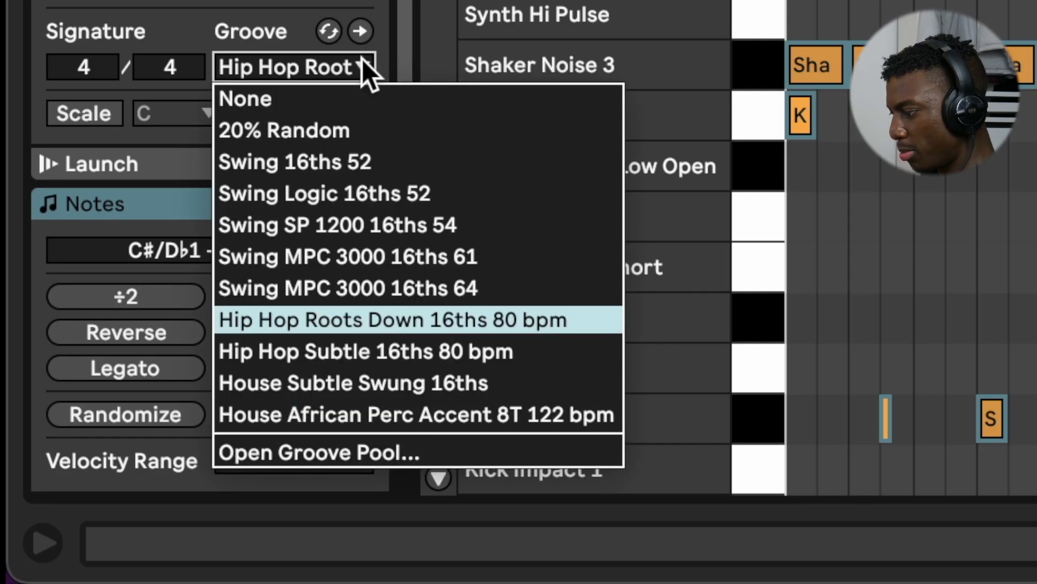
{"action": "left_click", "coordinate": [246, 99]}
Select all Shaker Noise 3 notes and randomize their velocity by an amount of 5.
{"action": "left_click", "coordinate": [762, 59]}
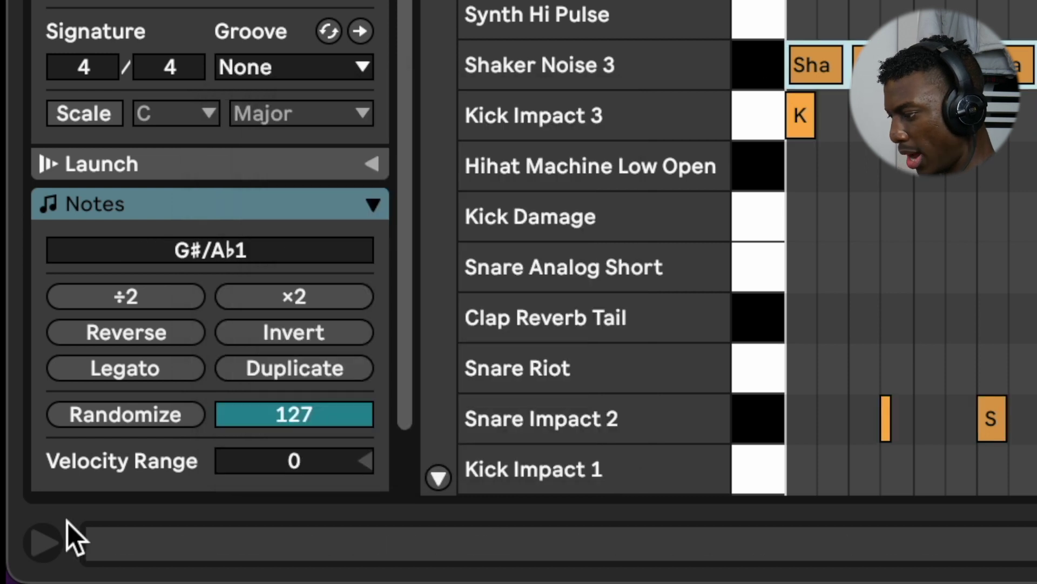
{"action": "left_click", "coordinate": [246, 418]}
{"action": "type", "text": "2"}
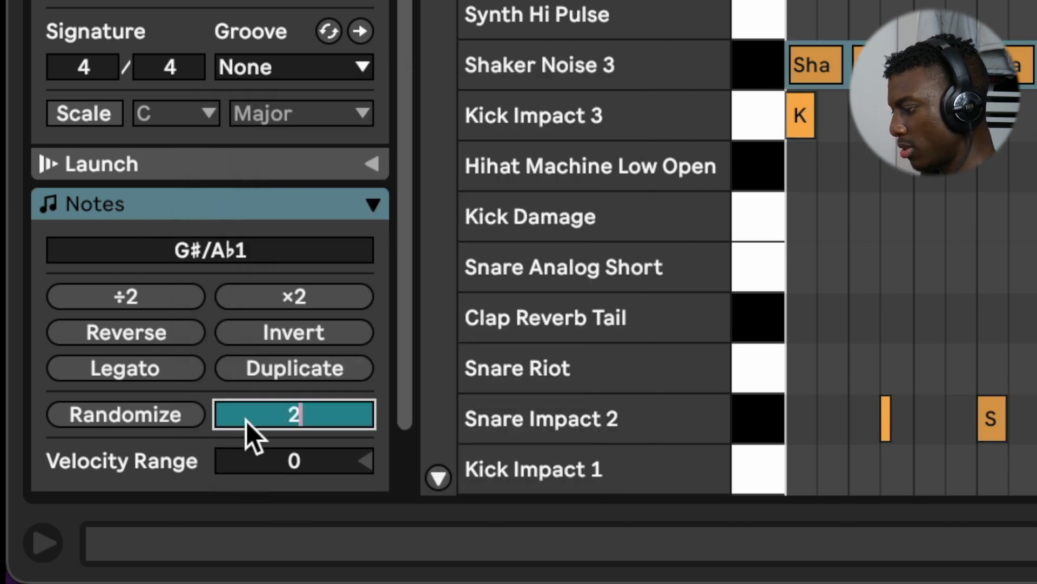
{"action": "key", "text": "BackSpace"}
{"action": "type", "text": "5"}
{"action": "key", "text": "Return"}
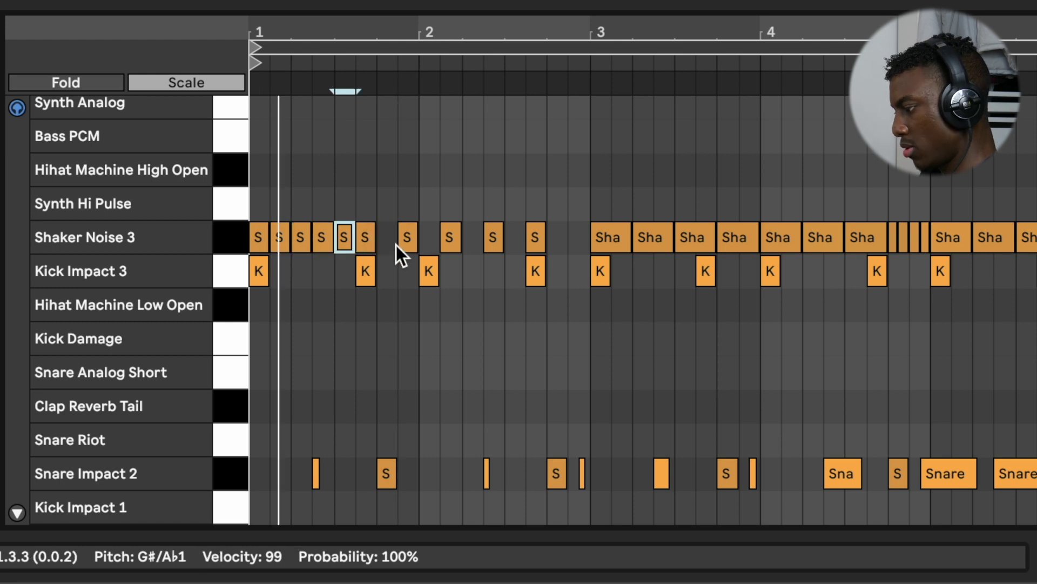
Fill the gaps in the Shaker Noise 3 row with continuous eighth-note hits, duplicating note pairs into bar 4.
{"action": "double_click", "coordinate": [397, 245]}
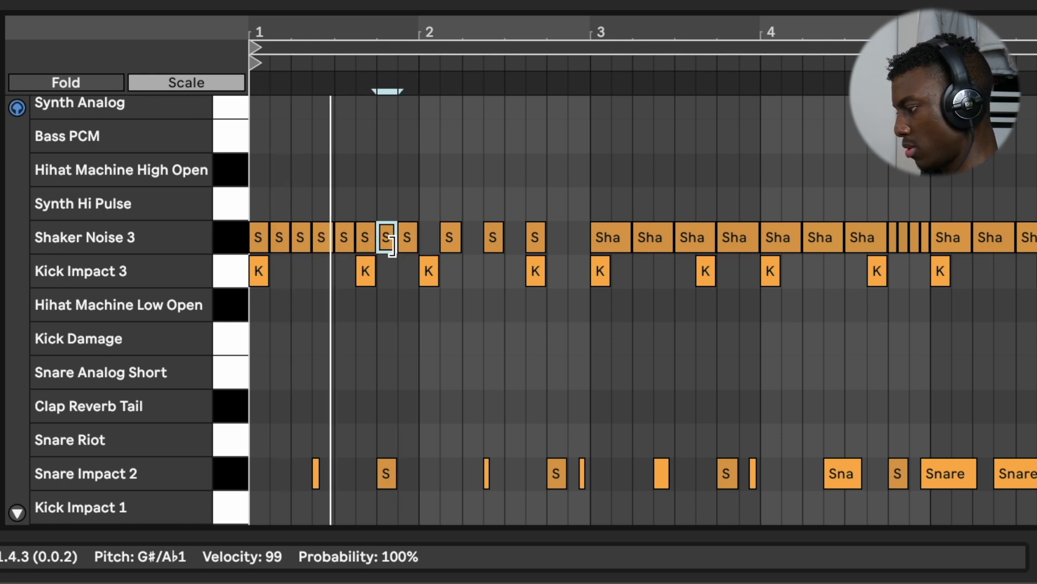
{"action": "double_click", "coordinate": [427, 242]}
{"action": "left_click_drag", "start_coordinate": [433, 211], "coordinate": [455, 238]}
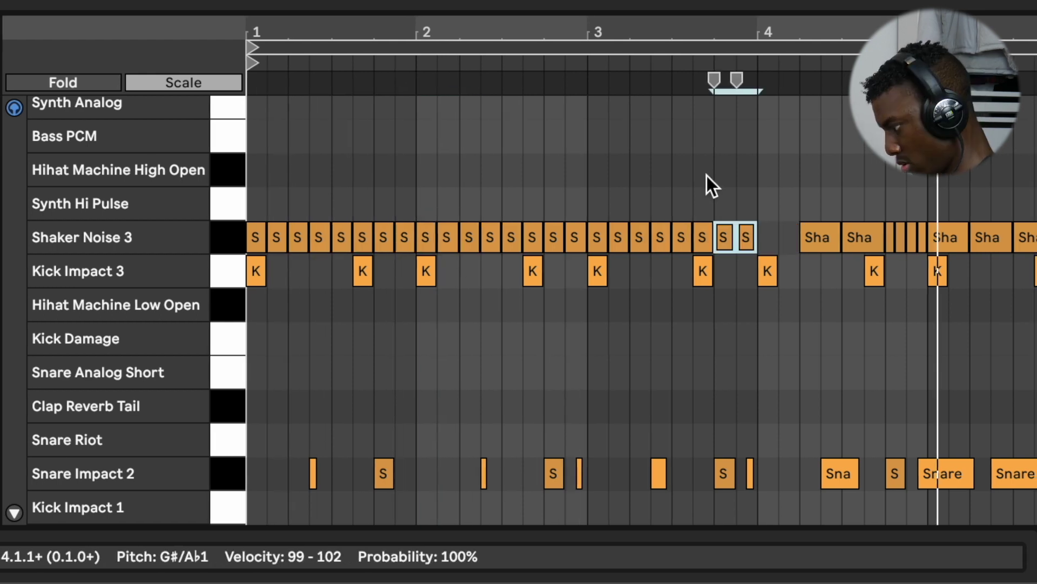
{"action": "key", "text": "super+d"}
{"action": "key", "text": "super+d"}
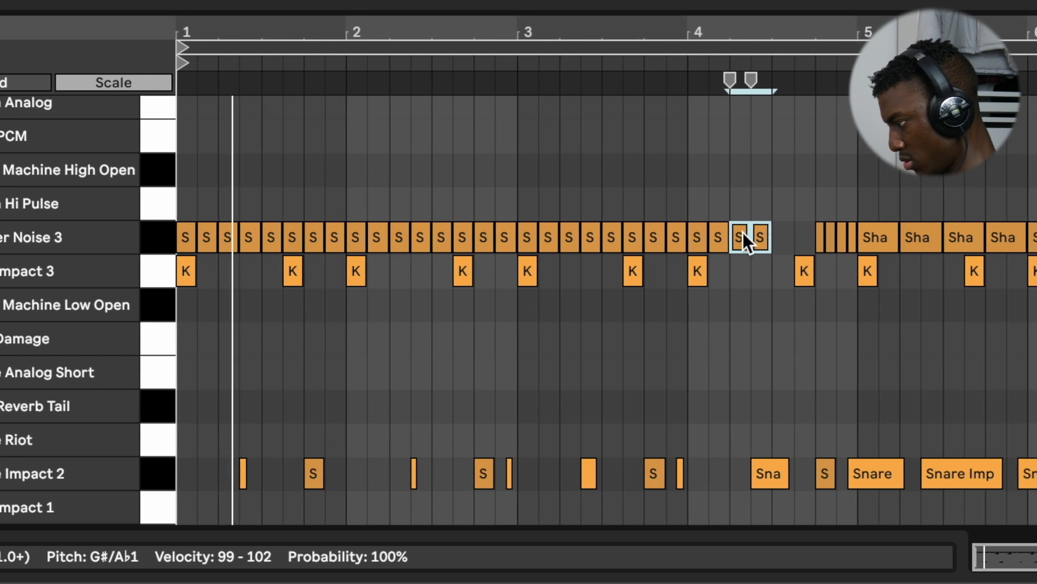
{"action": "left_click", "coordinate": [808, 212]}
{"action": "double_click", "coordinate": [750, 246]}
{"action": "key", "text": "shift+Right"}
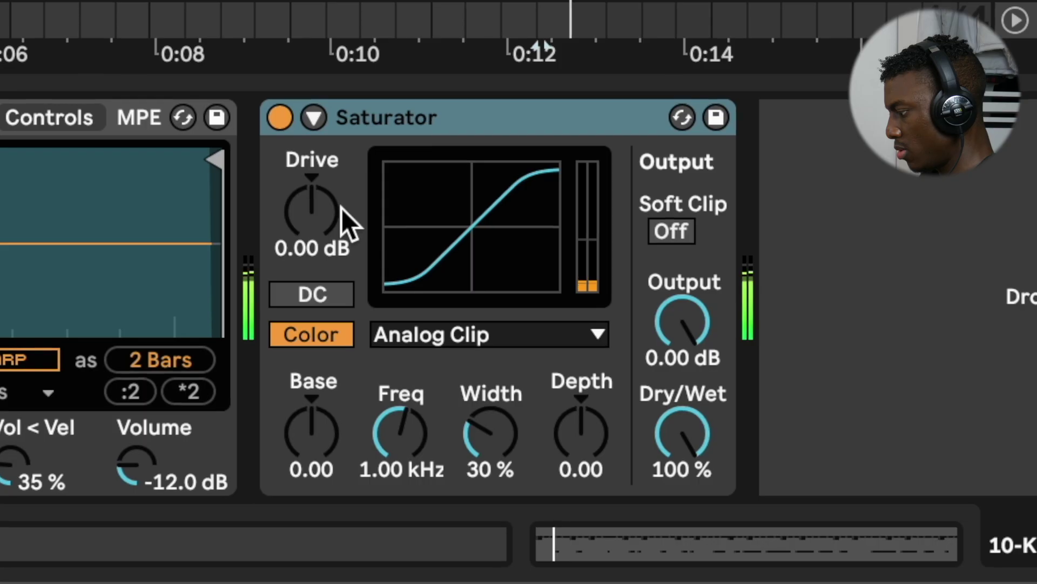
Set the Saturator on track 10 to 27.4 dB drive, 50% dry/wet and -14.9 dB output.
{"action": "left_click_drag", "start_coordinate": [343, 220], "coordinate": [343, 179]}
{"action": "left_click_drag", "start_coordinate": [366, 252], "coordinate": [365, 216]}
{"action": "left_click", "coordinate": [677, 420]}
{"action": "type", "text": "50"}
{"action": "key", "text": "Return"}
{"action": "left_click_drag", "start_coordinate": [685, 322], "coordinate": [678, 397]}
Set the Saturator's colour frequency to 18.5 kHz and base to -27.4, and compare the sound with the effect bypassed.
{"action": "left_click_drag", "start_coordinate": [397, 436], "coordinate": [397, 353]}
{"action": "left_click_drag", "start_coordinate": [319, 449], "coordinate": [319, 479]}
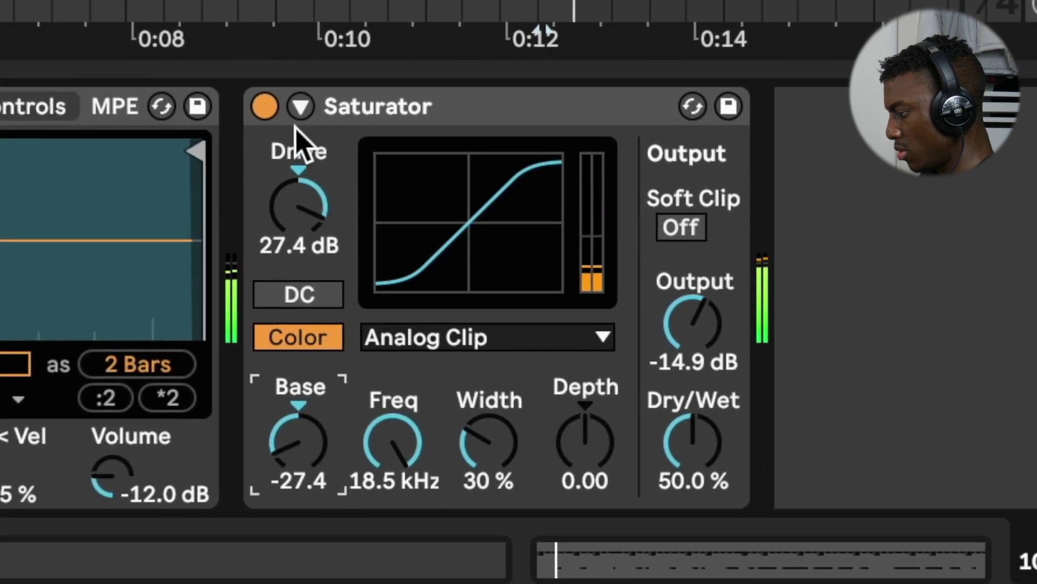
{"action": "left_click", "coordinate": [265, 108]}
{"action": "left_click", "coordinate": [265, 105]}
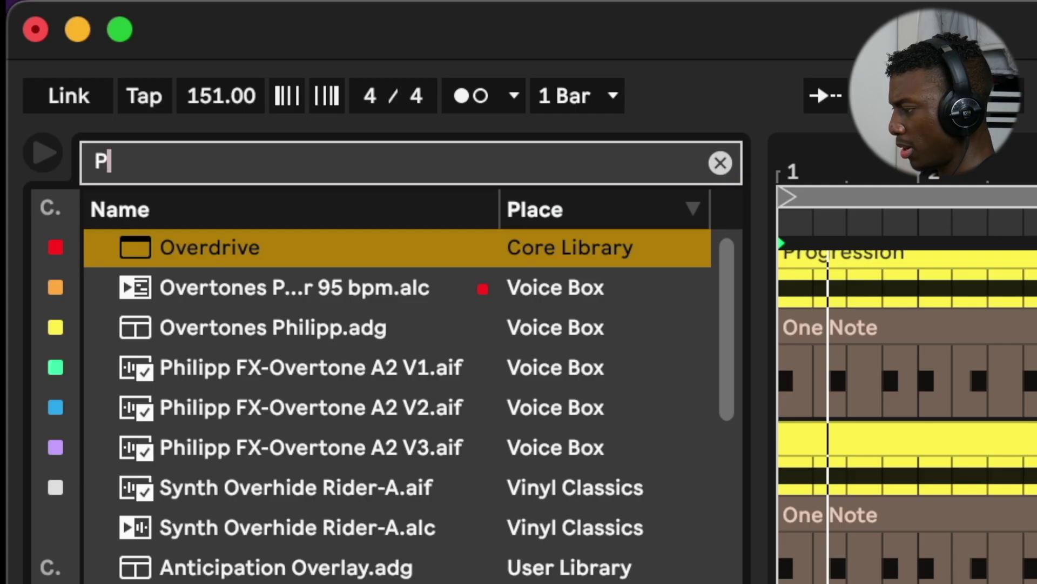
Add the Pedal effect after the Saturator and set it to Fuzz with 14% gain and 20% dry/wet.
{"action": "type", "text": "EDA"}
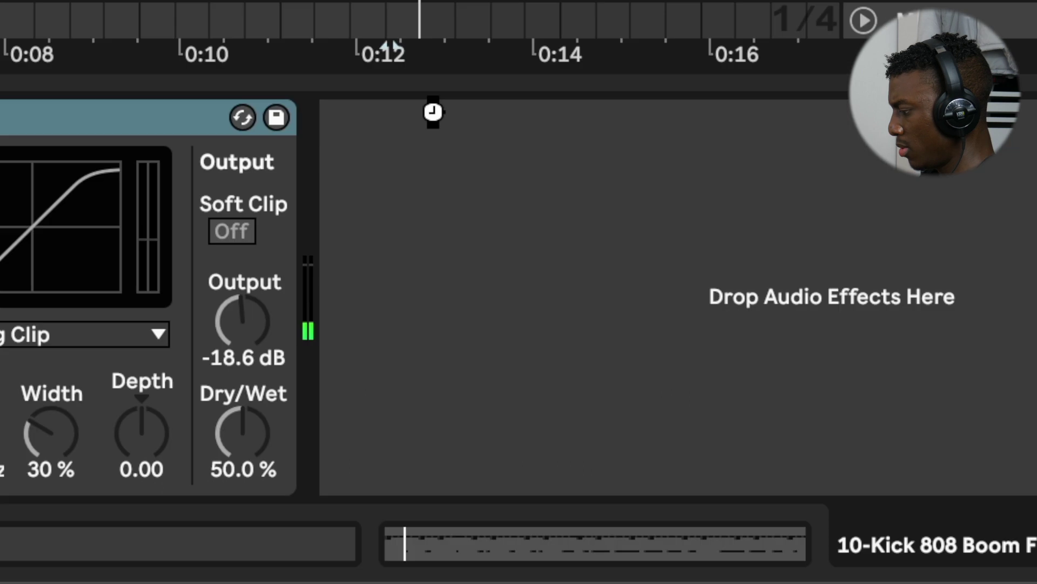
{"action": "left_click_drag", "start_coordinate": [432, 112], "coordinate": [435, 116]}
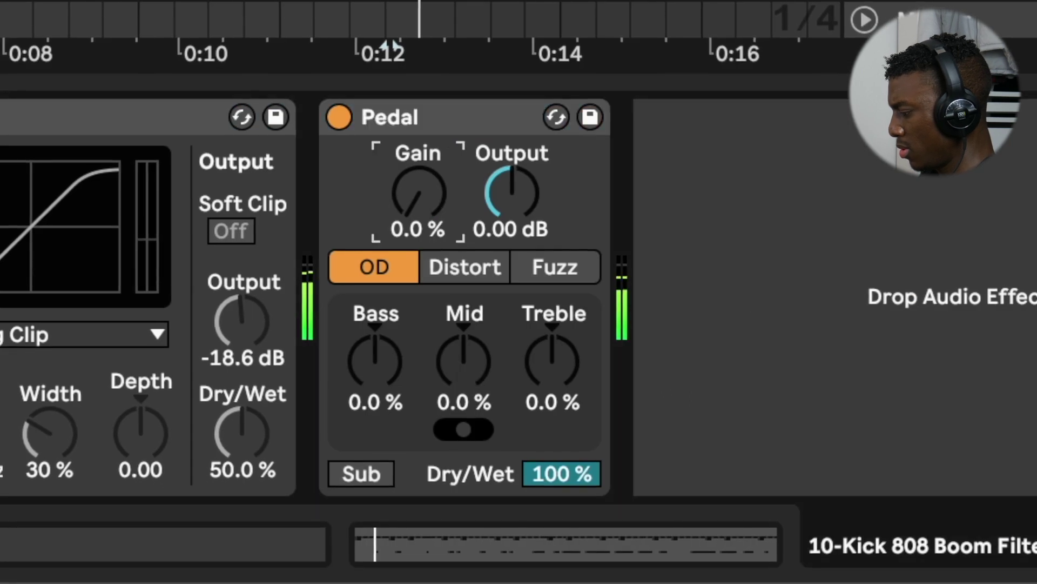
{"action": "left_click", "coordinate": [535, 265]}
{"action": "left_click", "coordinate": [561, 474]}
{"action": "type", "text": "20"}
{"action": "key", "text": "Return"}
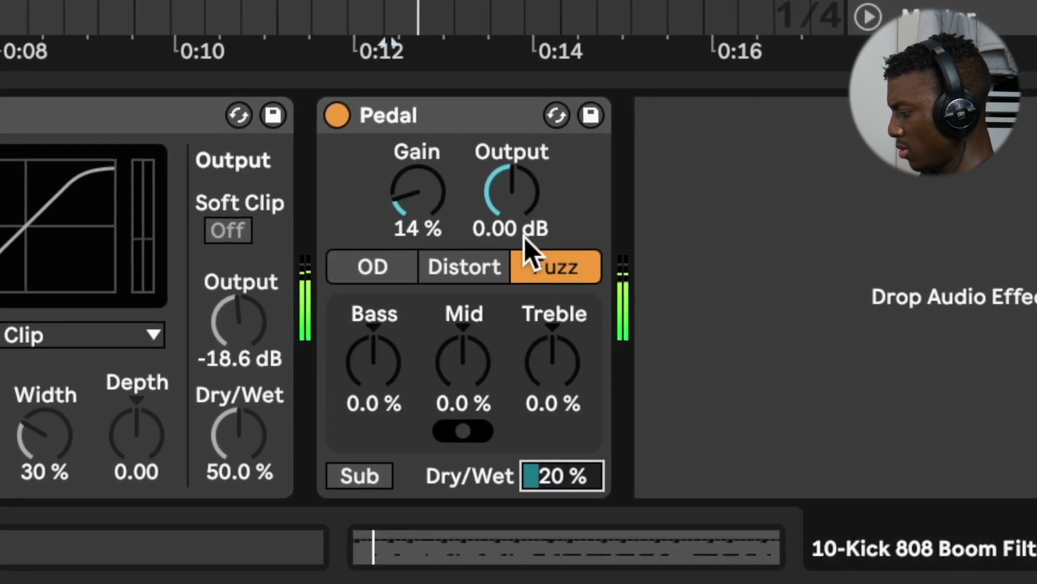
Try Pedal's other distortion modes, settle on Fuzz with 100% treble and 9.4% dry/wet, and compare it with bypass.
{"action": "left_click", "coordinate": [470, 271]}
{"action": "left_click_drag", "start_coordinate": [552, 359], "coordinate": [552, 294]}
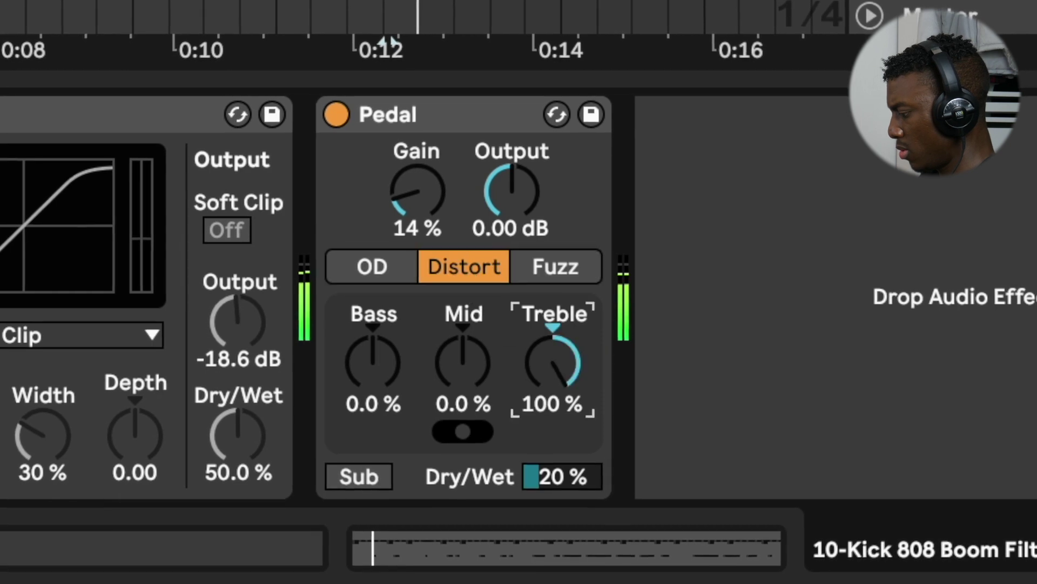
{"action": "left_click", "coordinate": [413, 271]}
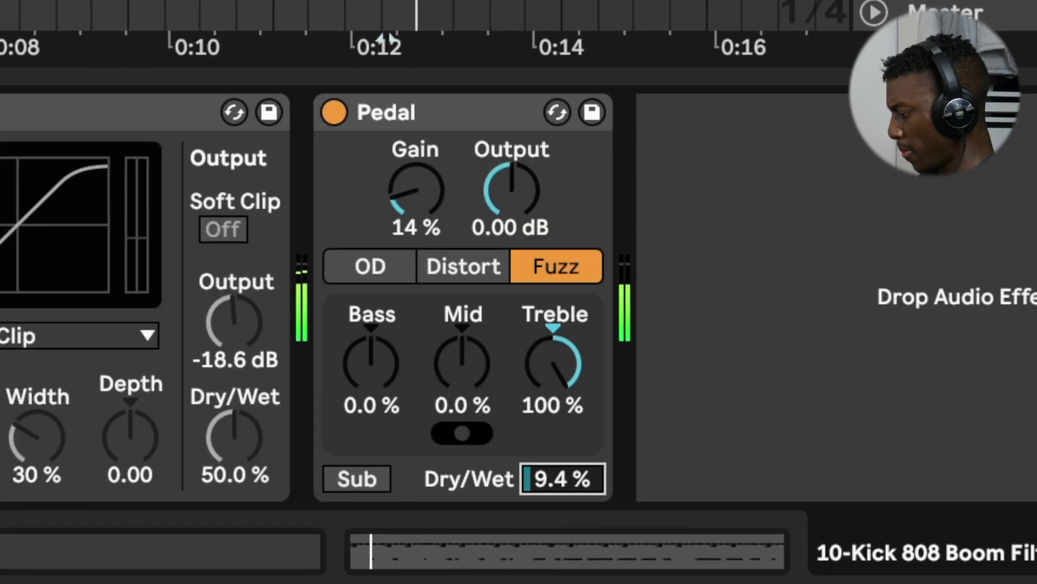
{"action": "left_click", "coordinate": [346, 117]}
{"action": "left_click", "coordinate": [345, 116]}
Refine Pedal to 4.8% gain, about -13 dB output, 100% mid and 5.0% dry/wet, comparing the sound with bypass.
{"action": "left_click_drag", "start_coordinate": [511, 190], "coordinate": [511, 227]}
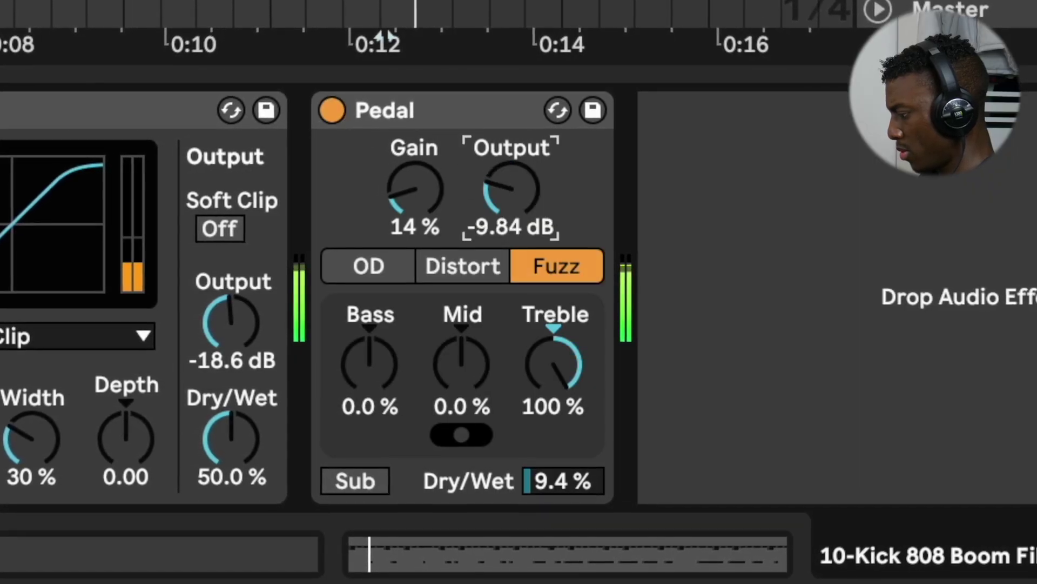
{"action": "left_click_drag", "start_coordinate": [415, 189], "coordinate": [415, 208]}
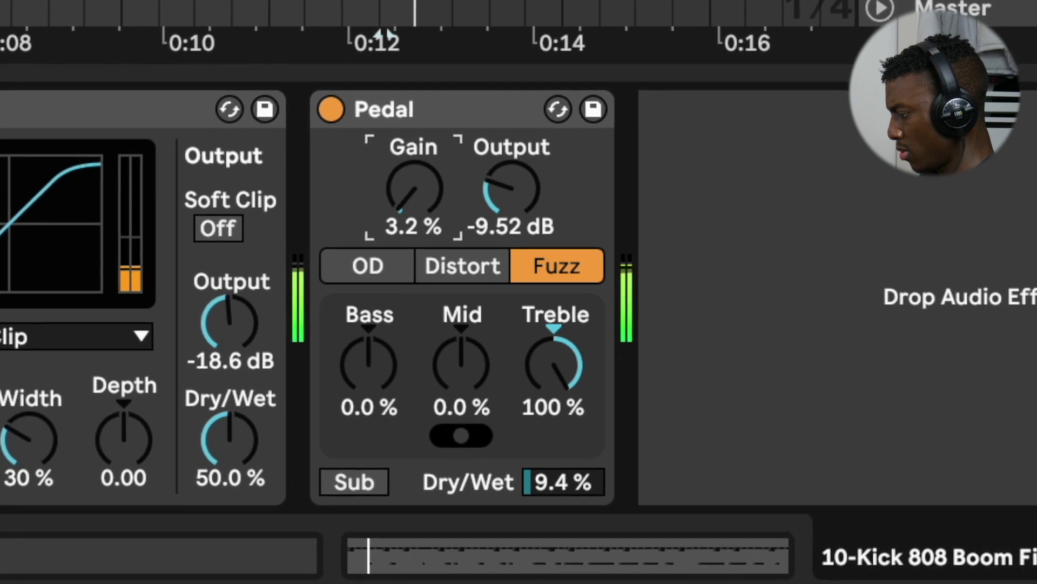
{"action": "left_click", "coordinate": [342, 109]}
{"action": "left_click", "coordinate": [340, 109]}
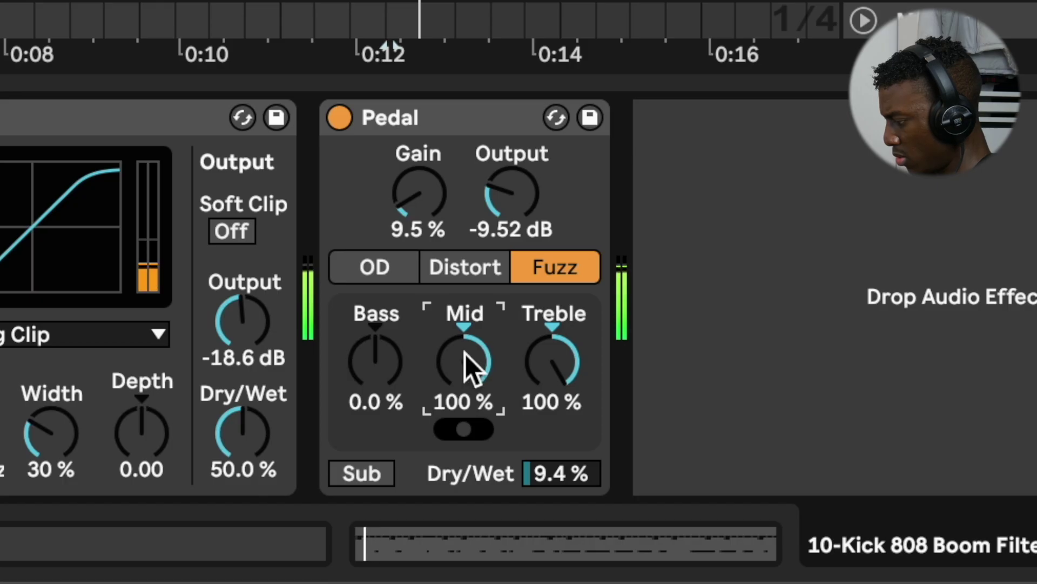
{"action": "left_click_drag", "start_coordinate": [420, 193], "coordinate": [419, 205]}
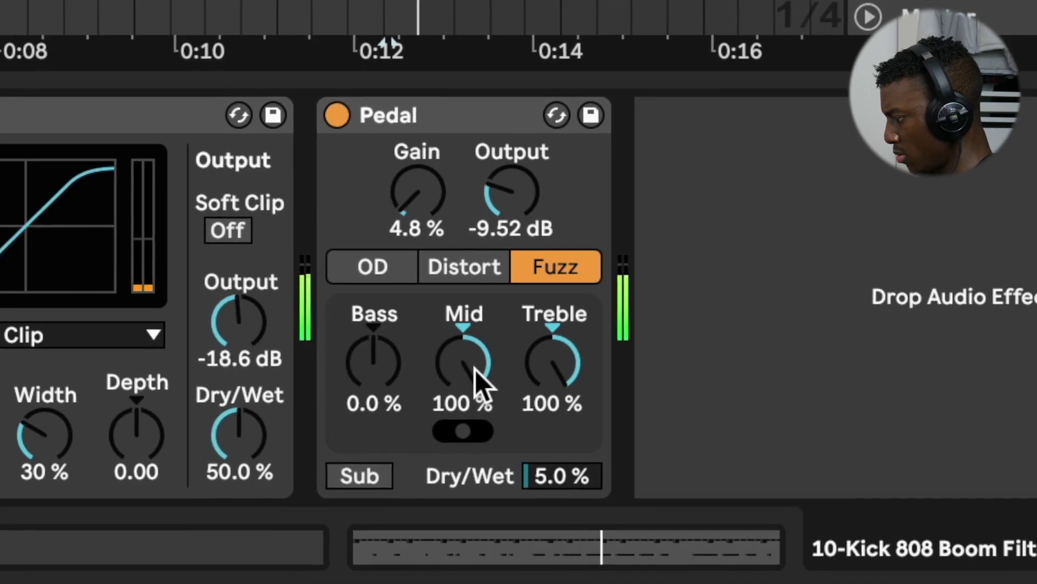
{"action": "mouse_move", "coordinate": [512, 217]}
{"action": "left_mouse_down"}
{"action": "mouse_move", "coordinate": [512, 245]}
{"action": "mouse_move", "coordinate": [509, 209]}
{"action": "left_mouse_up"}
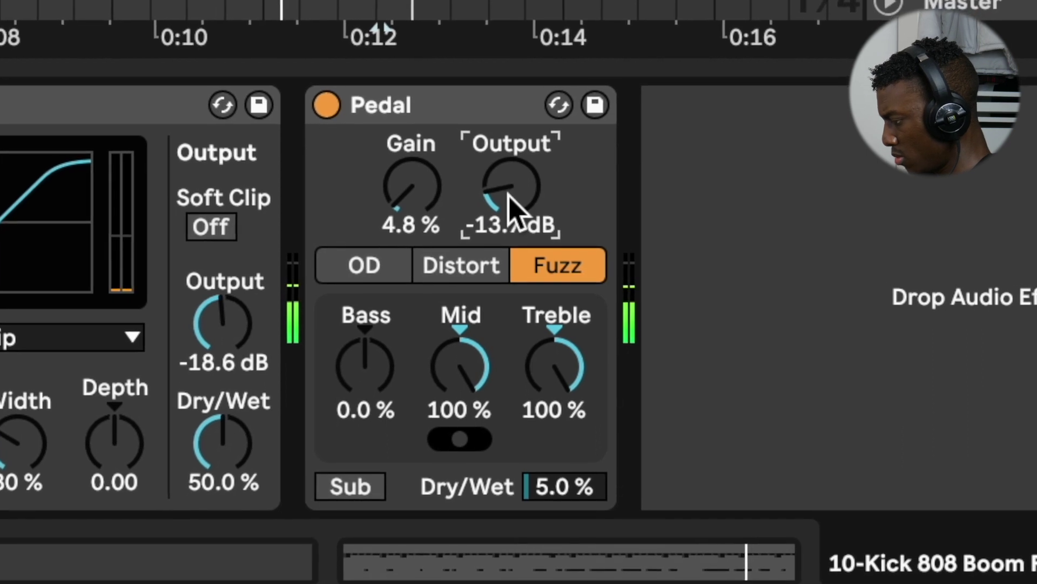